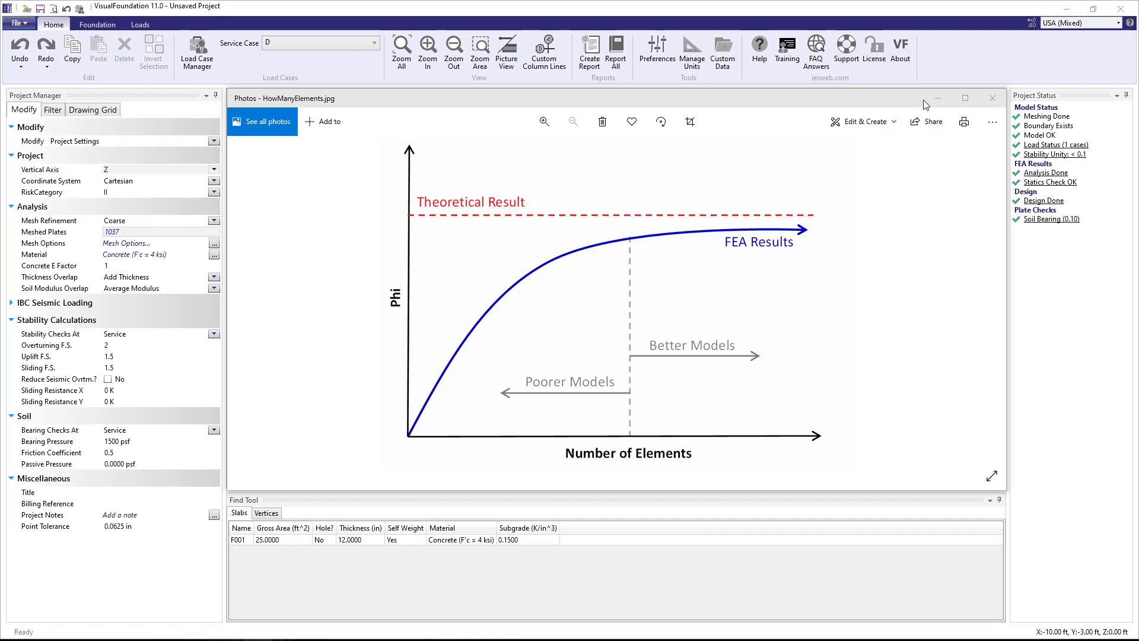
- Minimize the HowManyElements.jpg chart in Photos to bring the slab model back into view
{"action": "left_click", "coordinate": [948, 98]}
- Make slab F001 7.5 ft by 7.5 ft with a 3 in bottom cover
{"action": "left_click", "coordinate": [603, 248]}
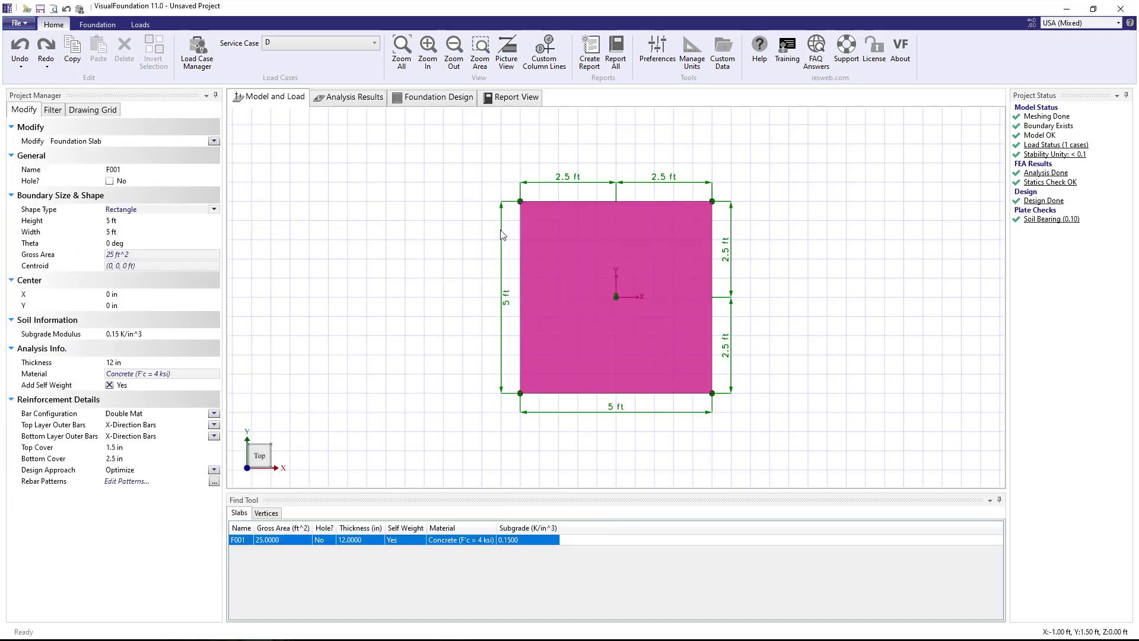
{"action": "left_click", "coordinate": [147, 221]}
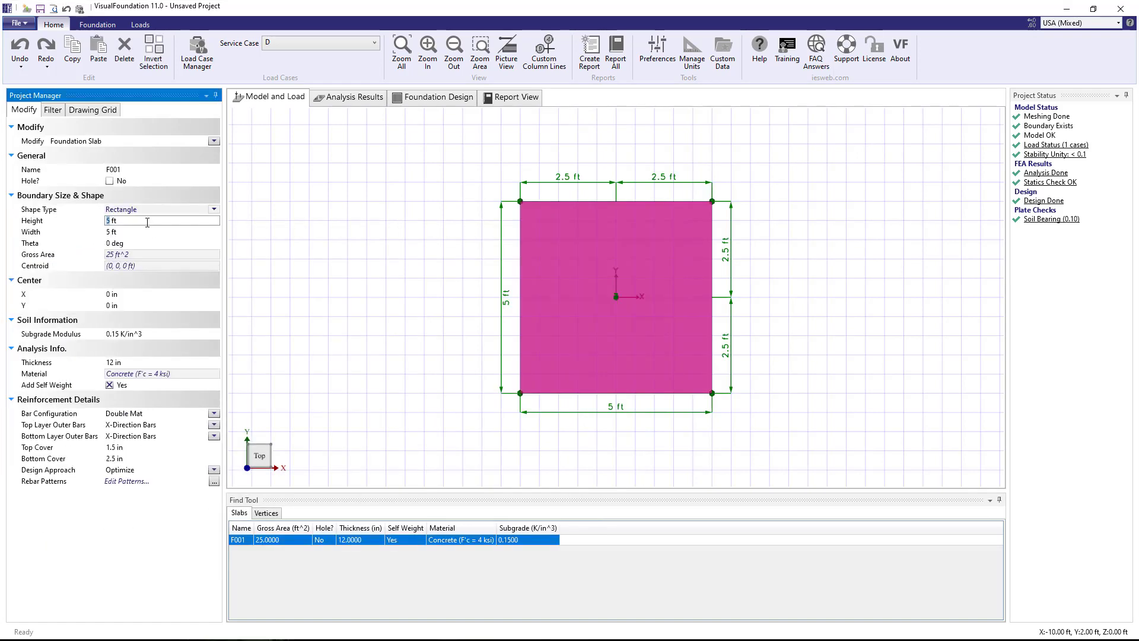
{"action": "type", "text": "7.5"}
{"action": "left_click", "coordinate": [130, 232]}
{"action": "type", "text": "7"}
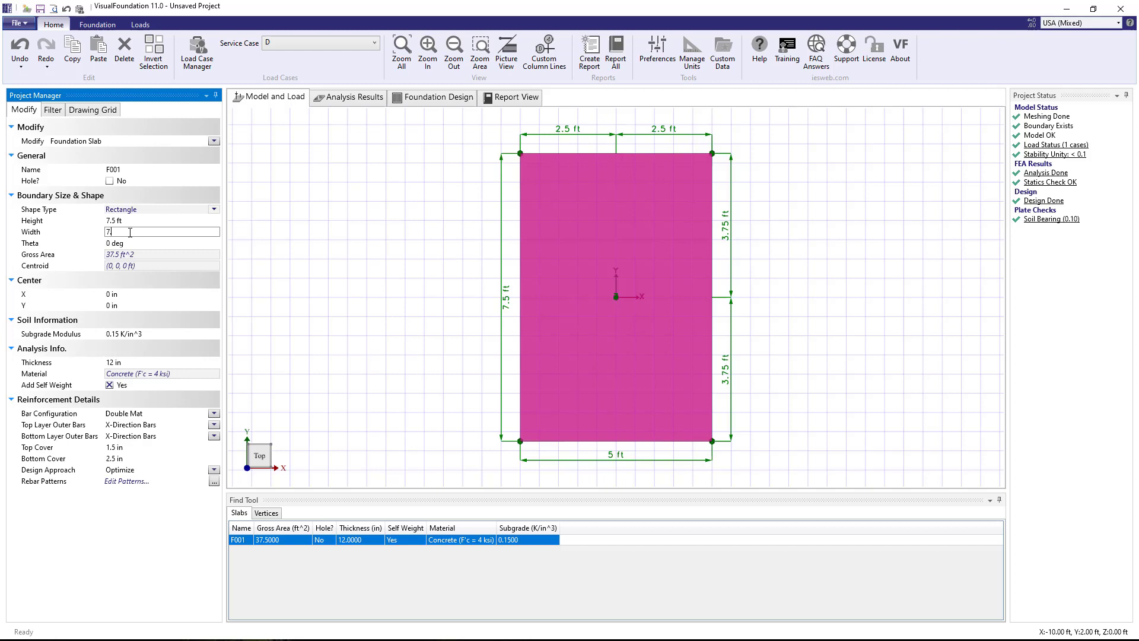
{"action": "type", "text": ".5"}
{"action": "key", "text": "Return"}
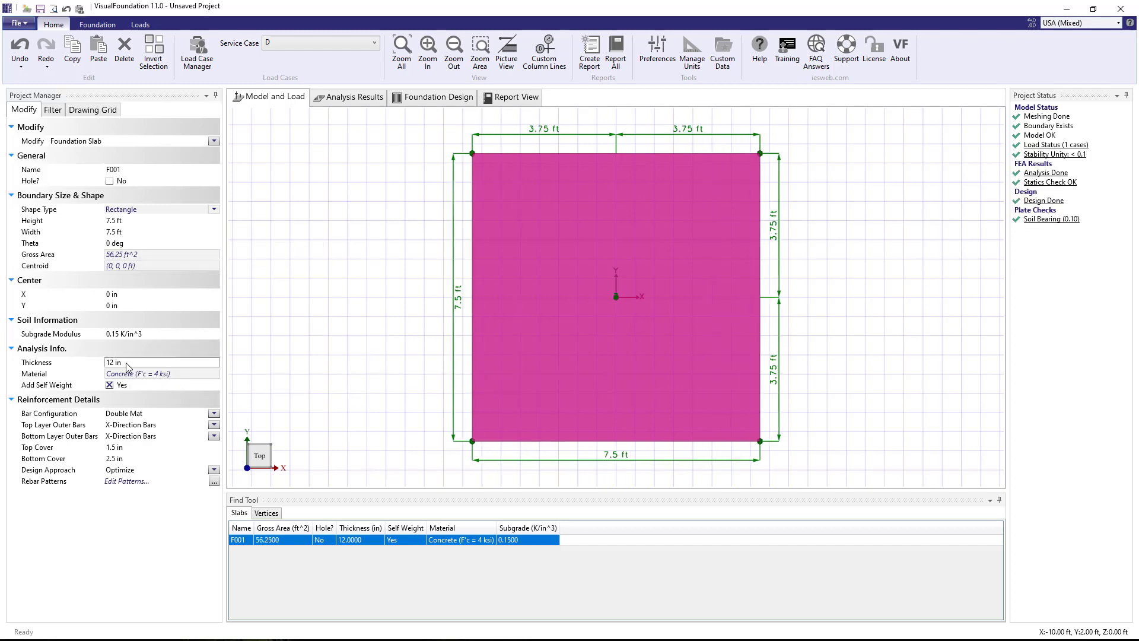
{"action": "left_click", "coordinate": [131, 457]}
{"action": "double_click", "coordinate": [131, 457]}
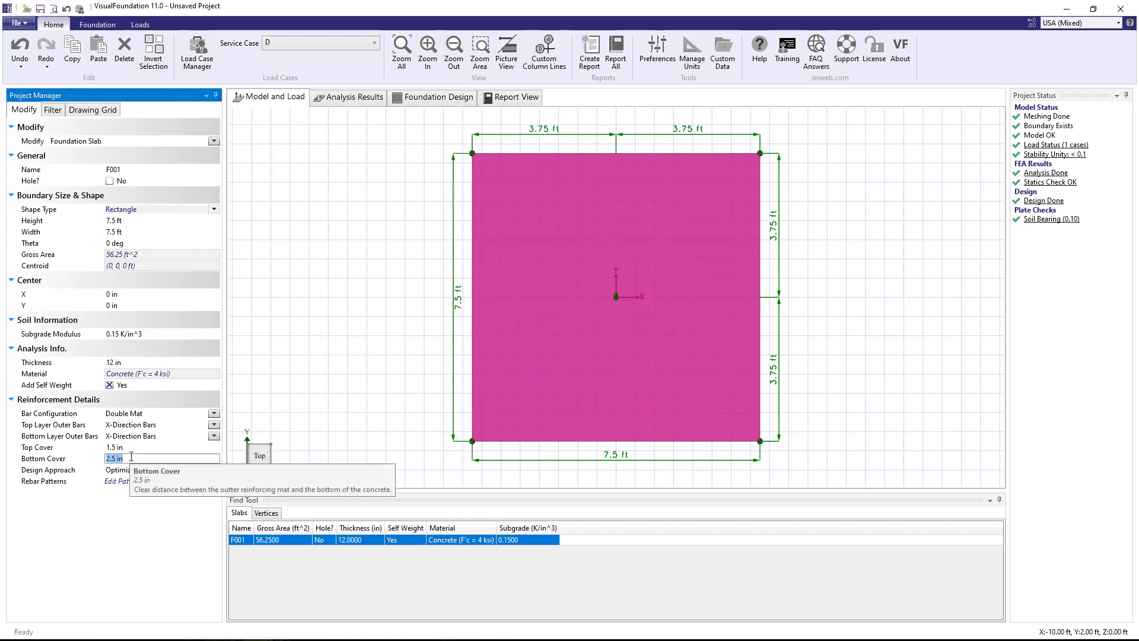
{"action": "type", "text": "3"}
{"action": "key", "text": "Return"}
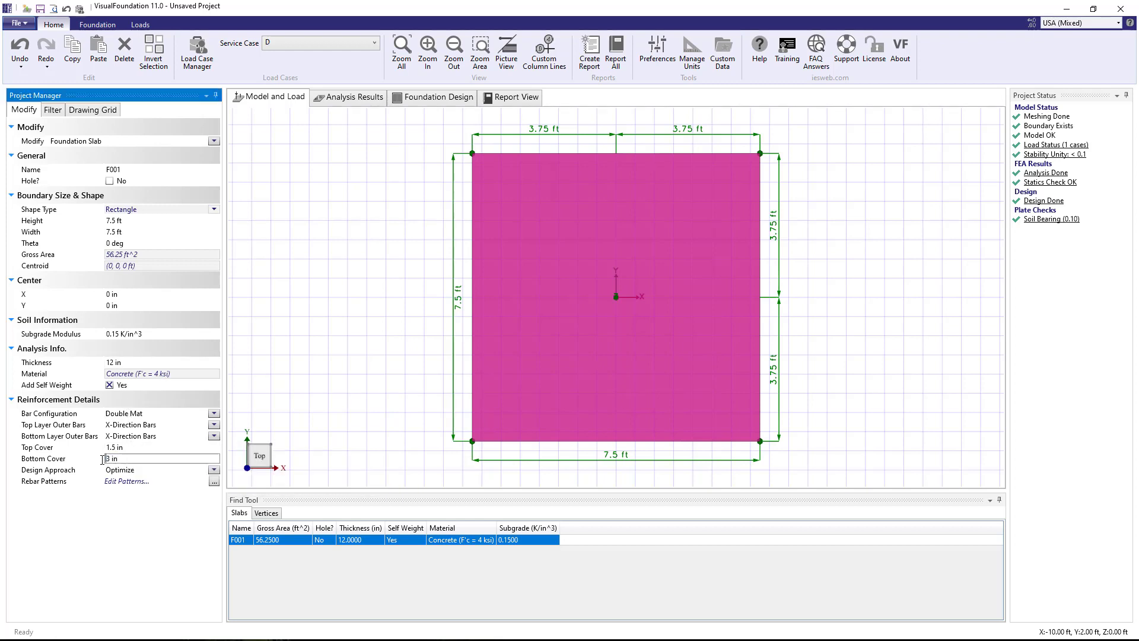
- Switch reinforcement to Specify with 12 in X and Y spacing and #6 bottom Y bars
{"action": "left_click", "coordinate": [213, 470]}
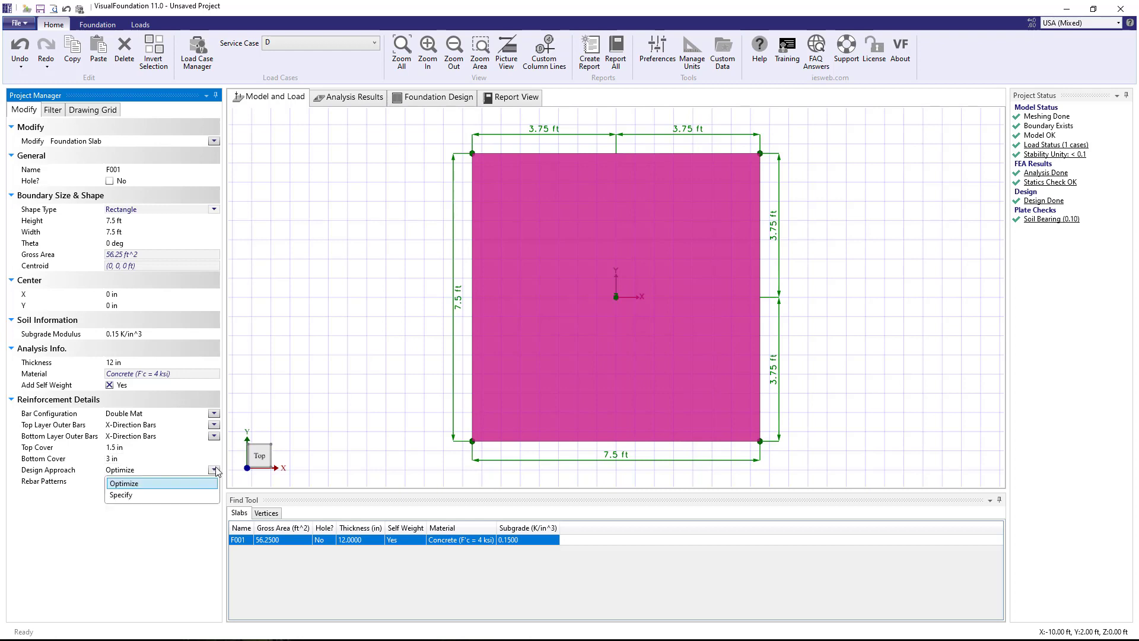
{"action": "left_click", "coordinate": [199, 498]}
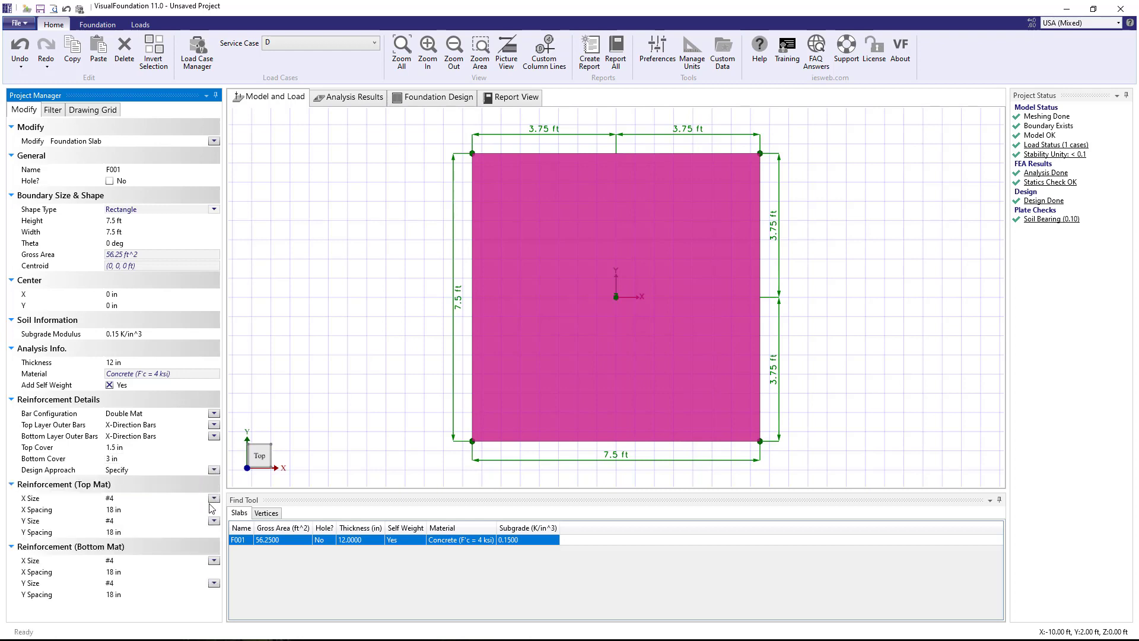
{"action": "left_click", "coordinate": [212, 509]}
{"action": "type", "text": "12"}
{"action": "left_click", "coordinate": [171, 532]}
{"action": "type", "text": "12"}
{"action": "left_click", "coordinate": [214, 560]}
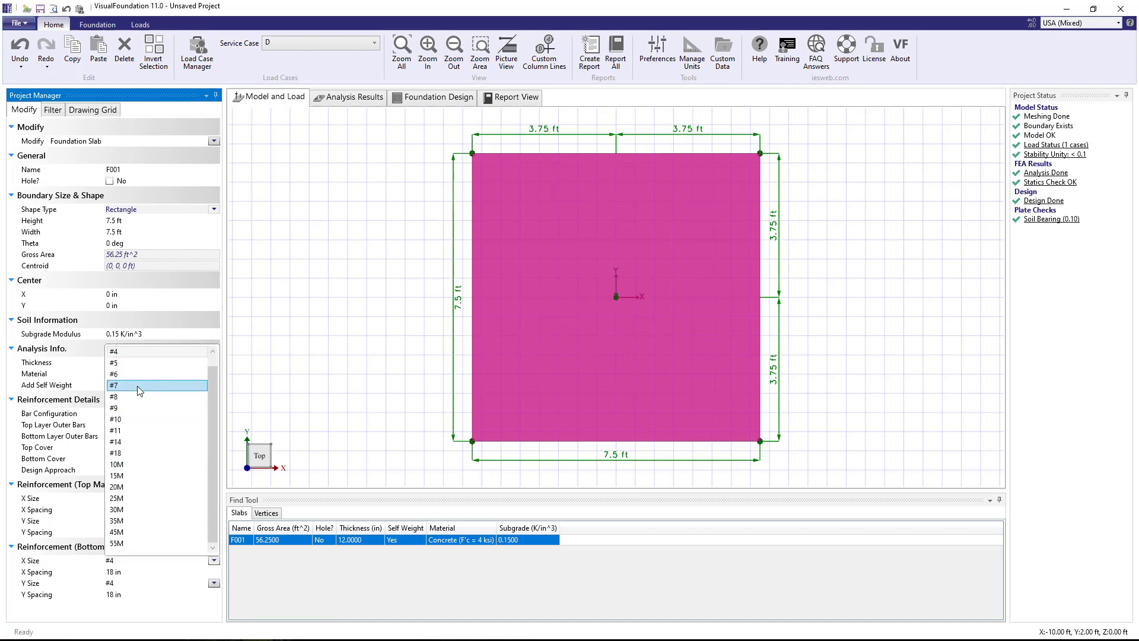
{"action": "left_click", "coordinate": [147, 588]}
{"action": "left_click", "coordinate": [214, 583]}
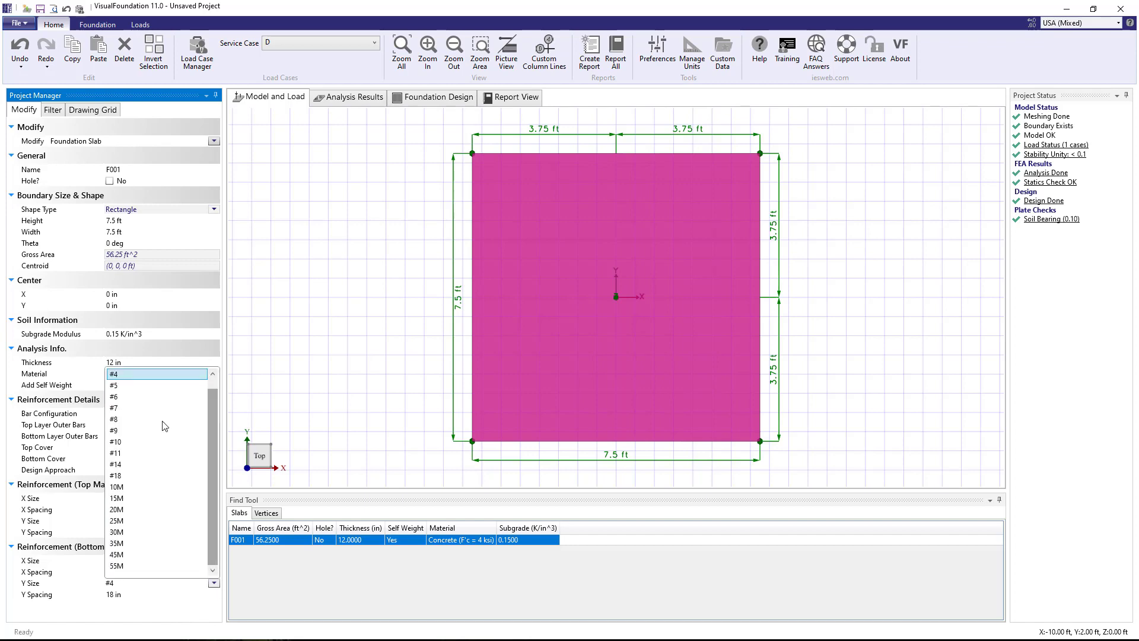
{"action": "left_click", "coordinate": [130, 396]}
{"action": "left_click", "coordinate": [131, 593]}
- Place a 12 in square pier at the centre of the slab
{"action": "type", "text": "9"}
{"action": "left_click", "coordinate": [376, 326]}
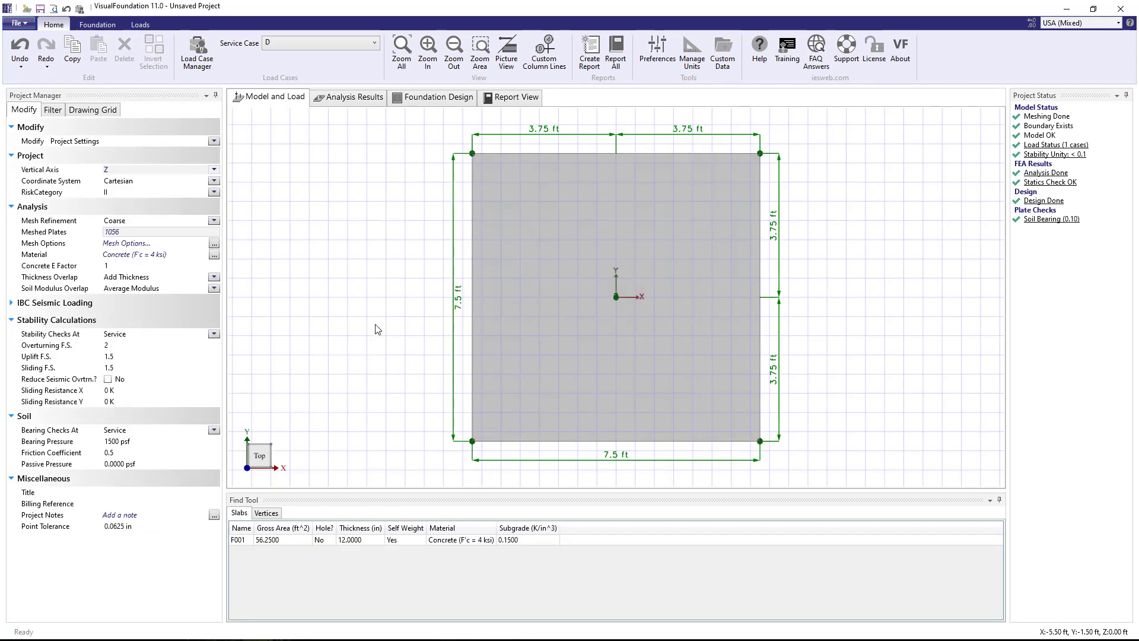
{"action": "left_click", "coordinate": [98, 25]}
{"action": "left_click", "coordinate": [270, 56]}
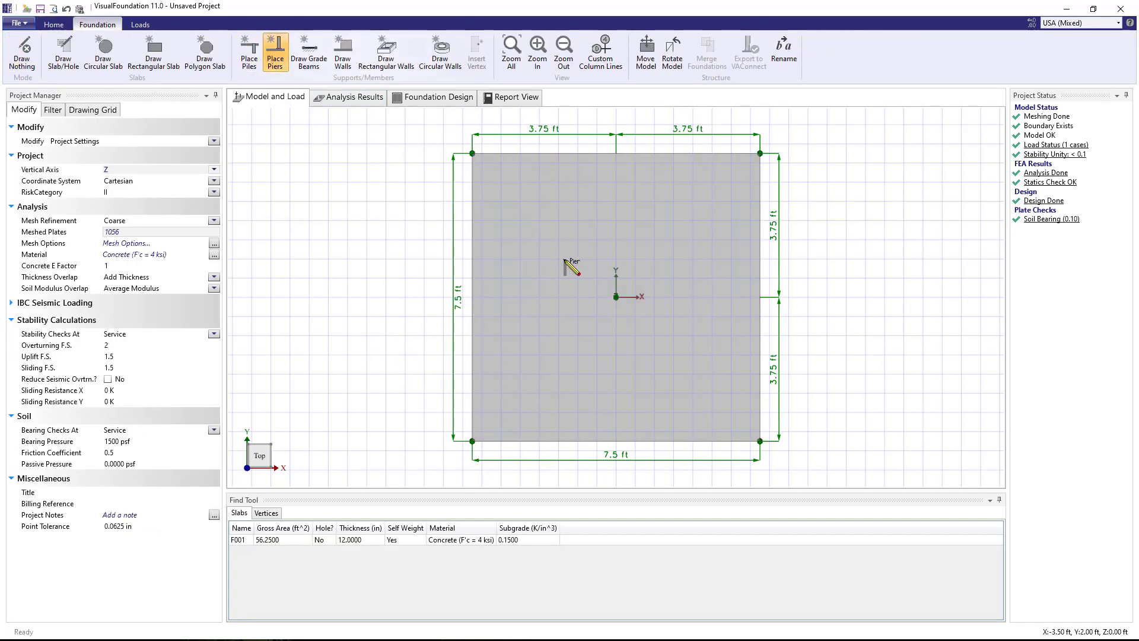
{"action": "left_click", "coordinate": [617, 298]}
{"action": "left_click", "coordinate": [159, 311]}
{"action": "key", "text": "Escape"}
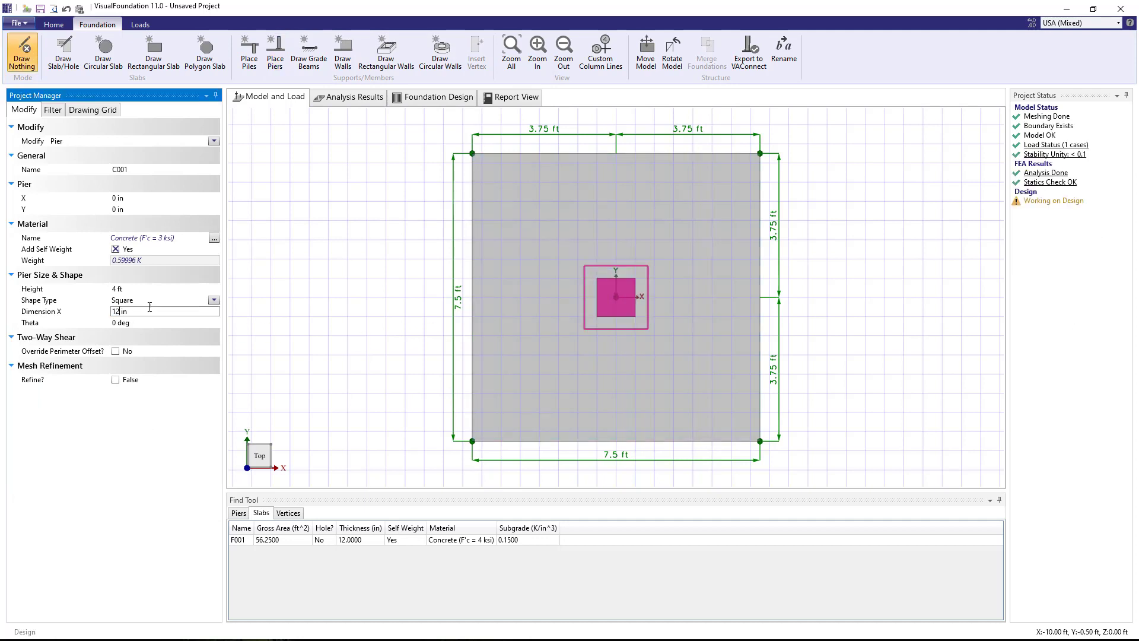
- Apply a -47.25 K vertical load to the pier and disable its design checks
{"action": "left_click", "coordinate": [140, 25]}
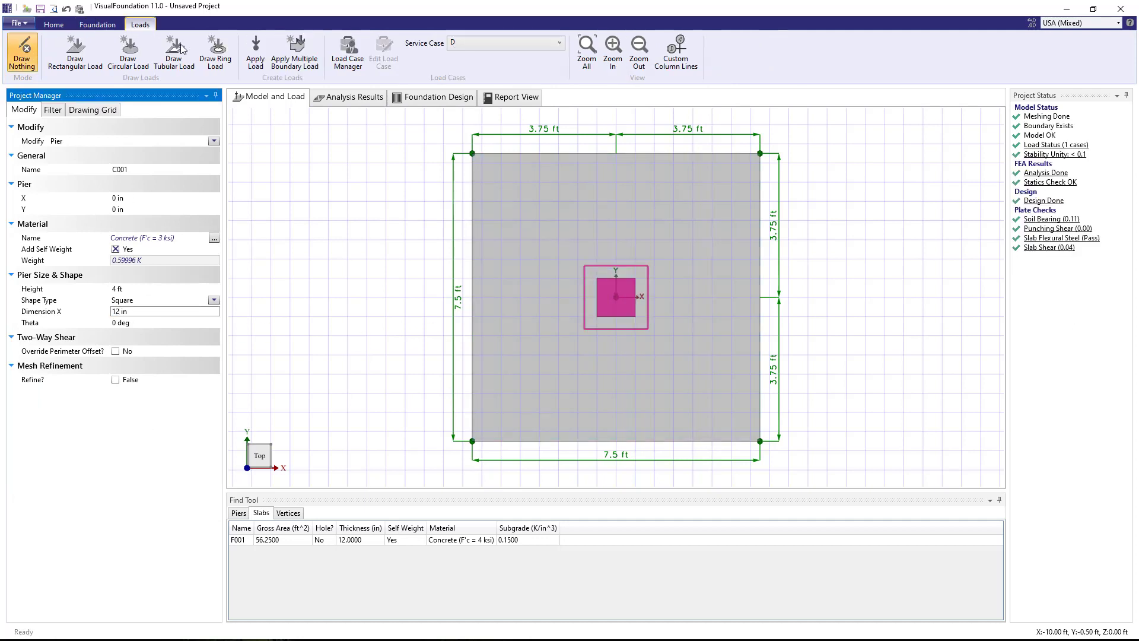
{"action": "left_click", "coordinate": [255, 53]}
{"action": "left_click", "coordinate": [120, 192]}
{"action": "type", "text": "-47 K"}
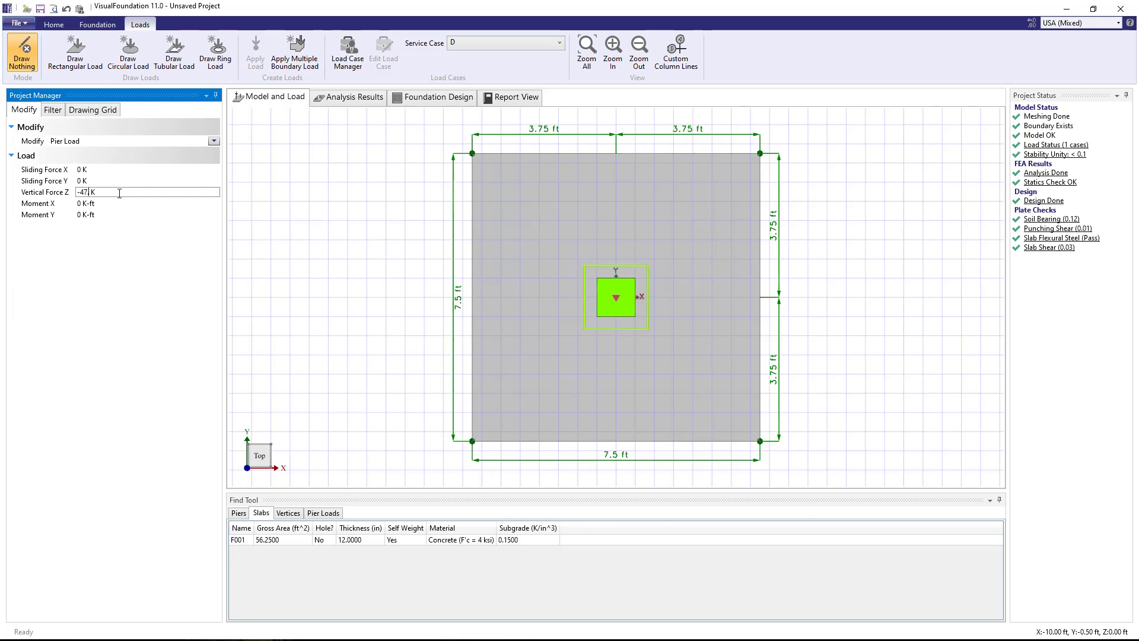
{"action": "type", "text": ".25"}
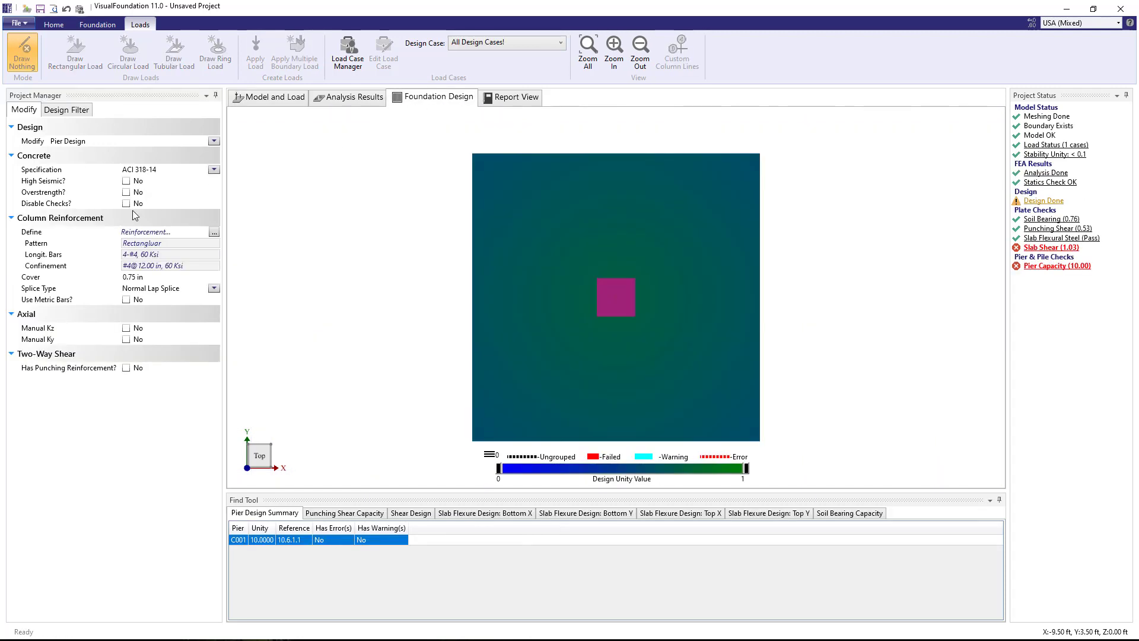
{"action": "left_click", "coordinate": [126, 203]}
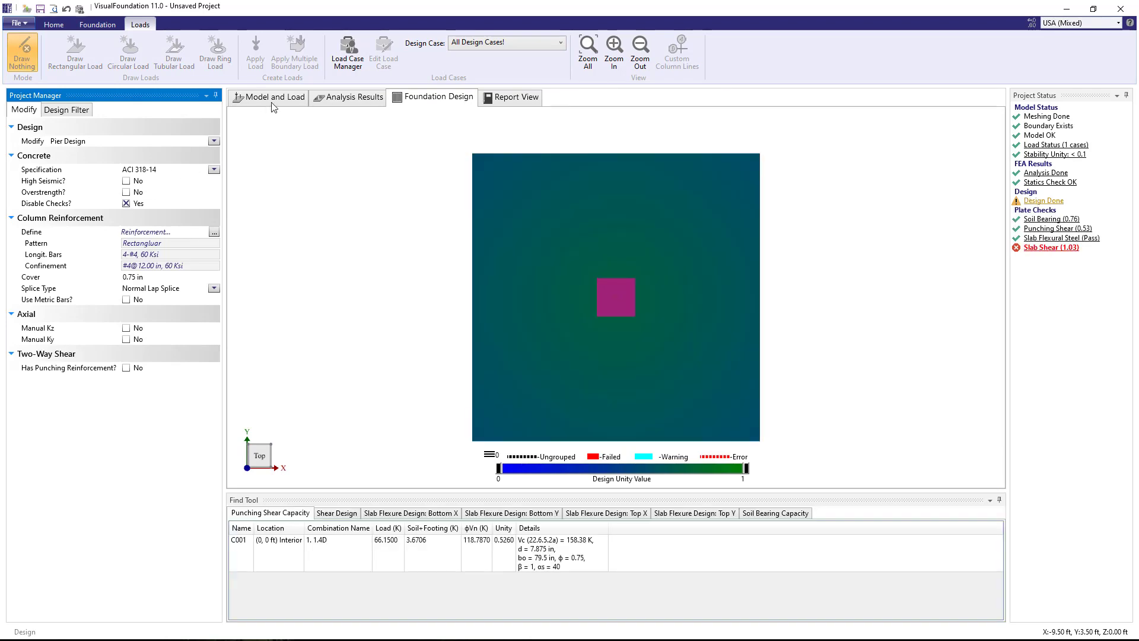
{"action": "left_click", "coordinate": [273, 98]}
{"action": "left_click", "coordinate": [53, 110]}
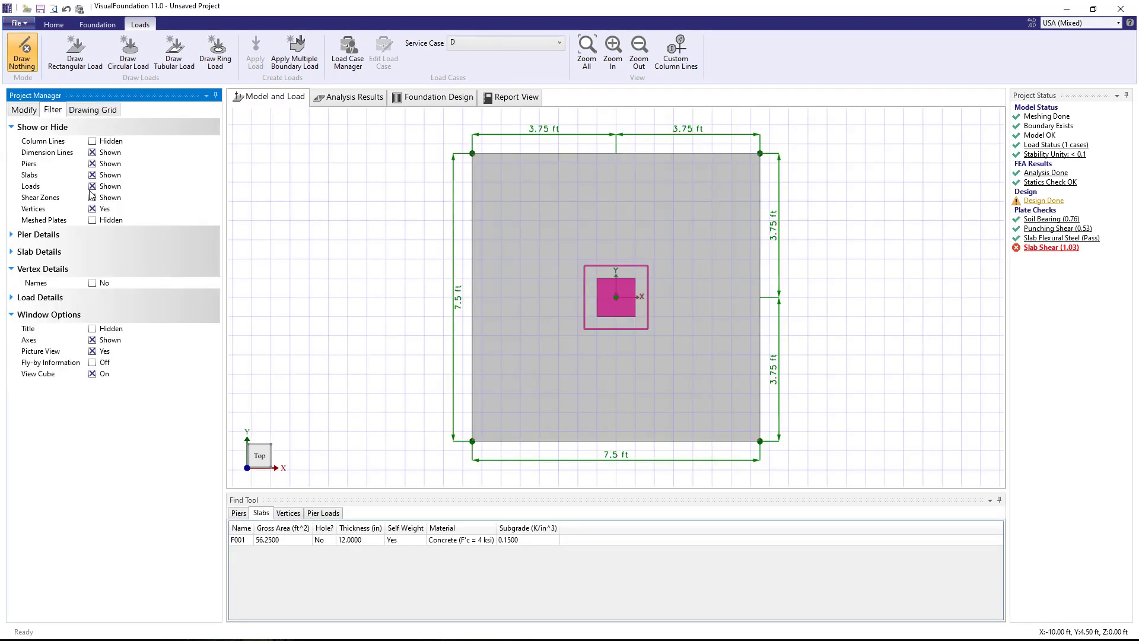
- Display meshed plates and set a User Defined mesh refinement of 1250 elements
{"action": "left_click", "coordinate": [92, 220]}
{"action": "left_click", "coordinate": [22, 111]}
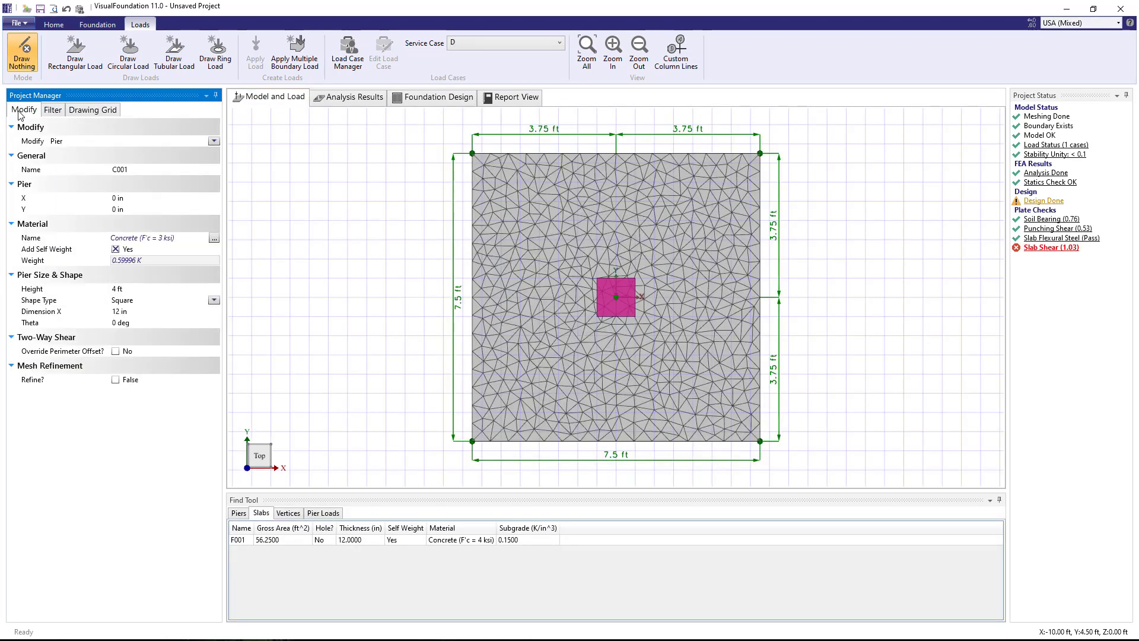
{"action": "left_click", "coordinate": [96, 142]}
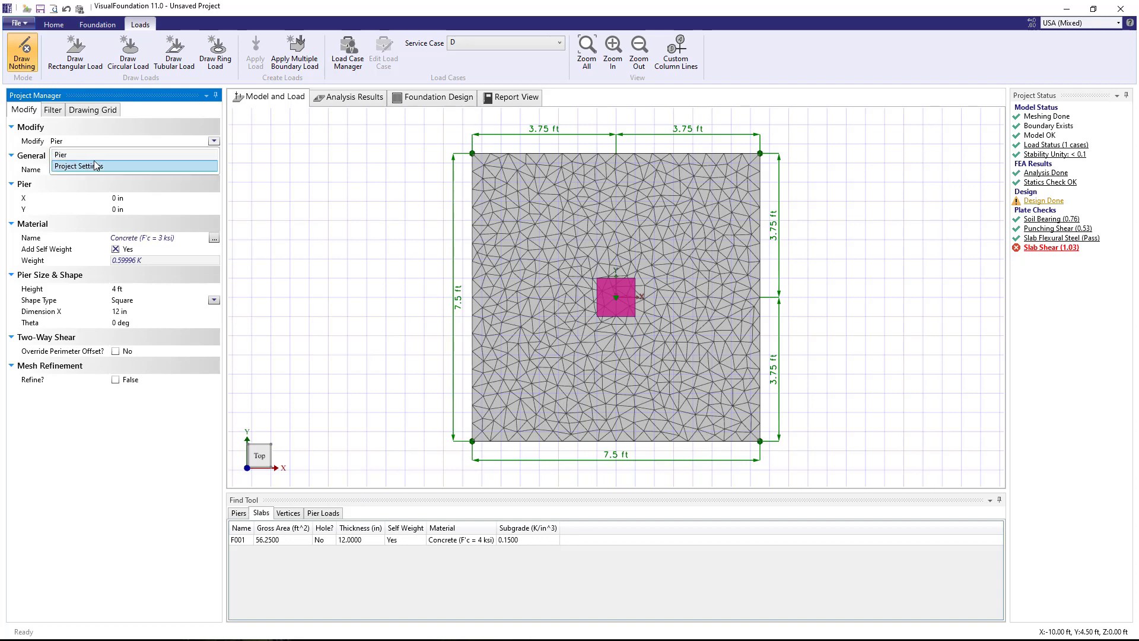
{"action": "left_click", "coordinate": [97, 166]}
{"action": "left_click", "coordinate": [142, 221]}
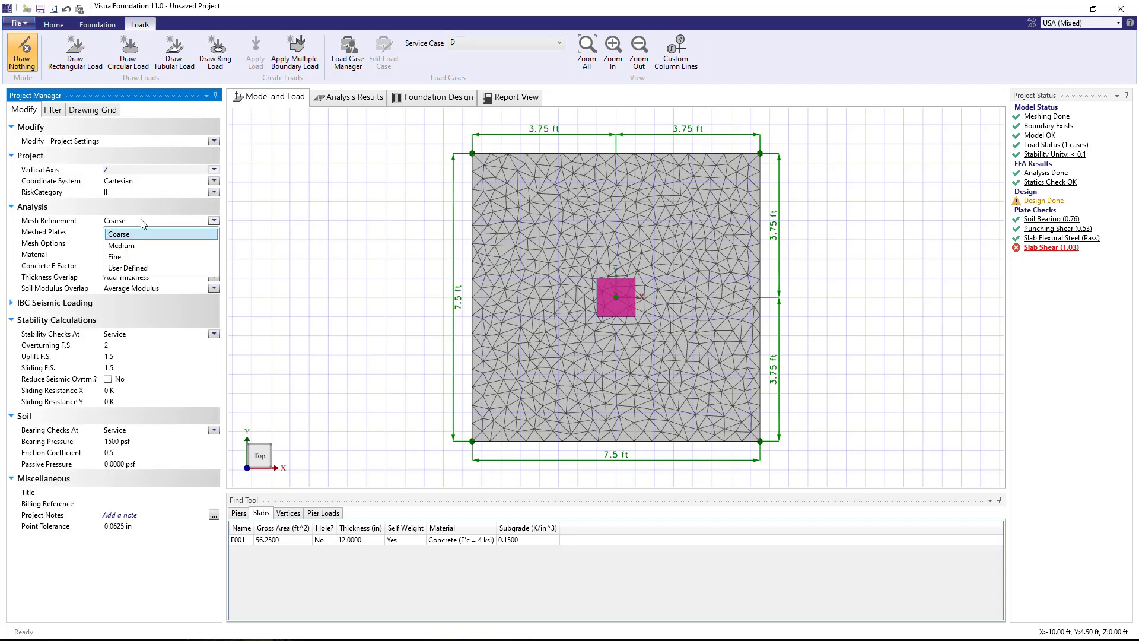
{"action": "left_click", "coordinate": [134, 269]}
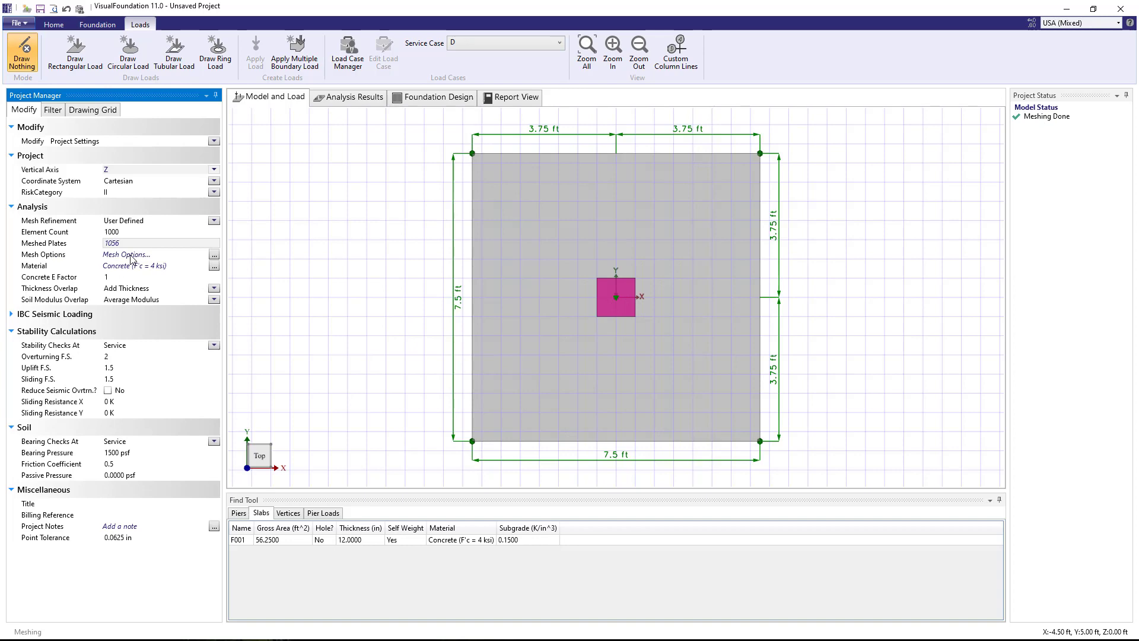
{"action": "double_click", "coordinate": [133, 232]}
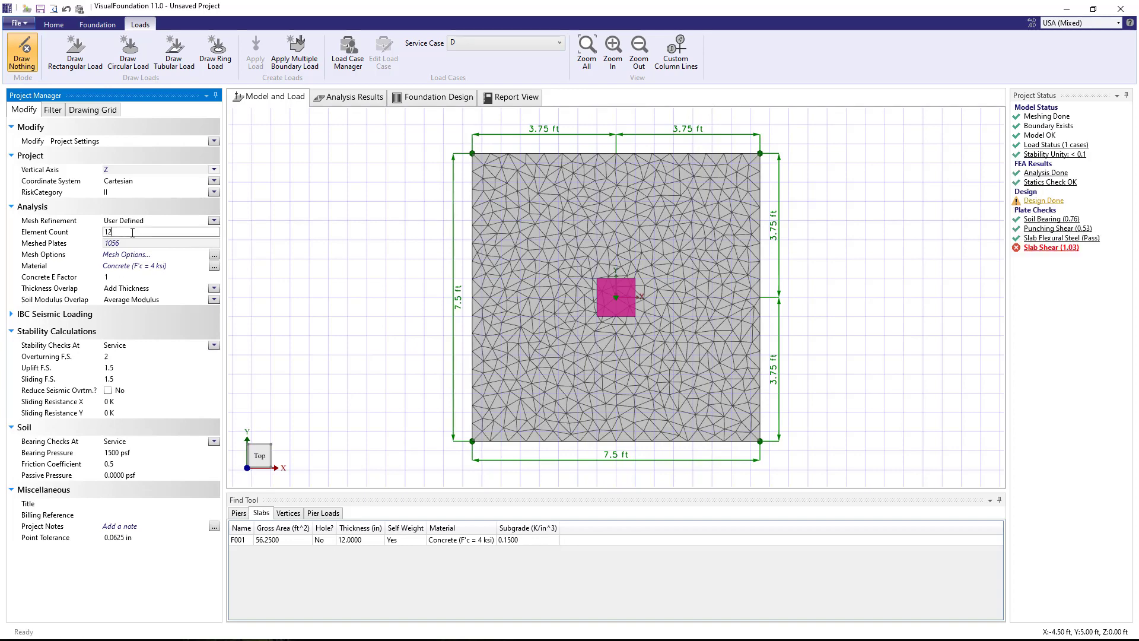
{"action": "type", "text": "1250"}
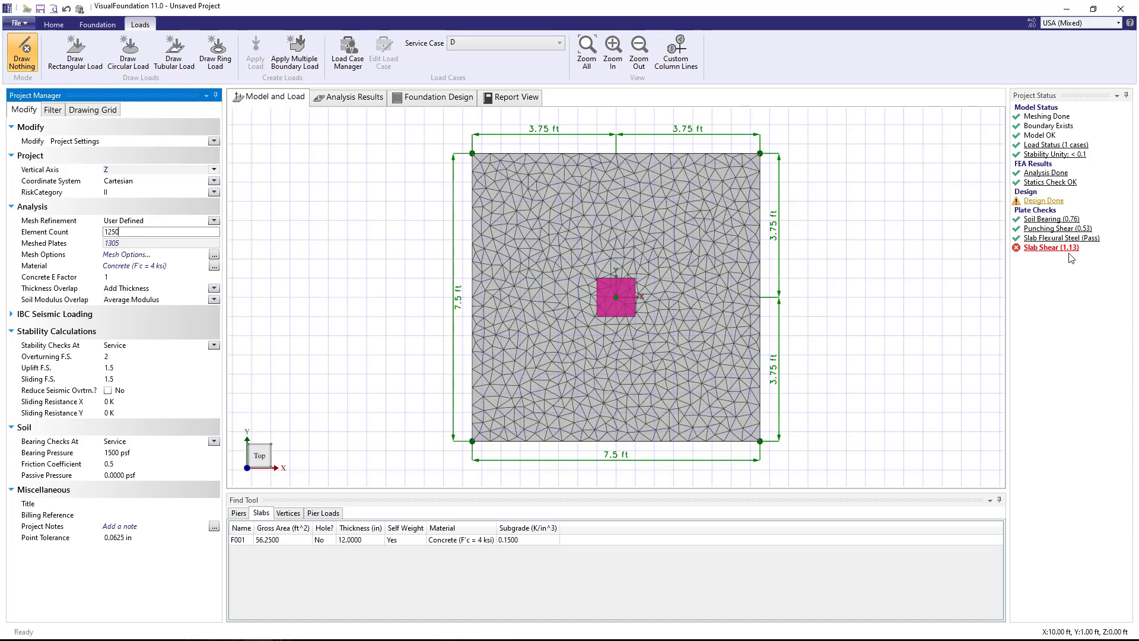
- Raise the element count through 2500, 5000, 7500 and finally 10000, remeshing the slab
{"action": "double_click", "coordinate": [130, 231]}
{"action": "type", "text": "2500"}
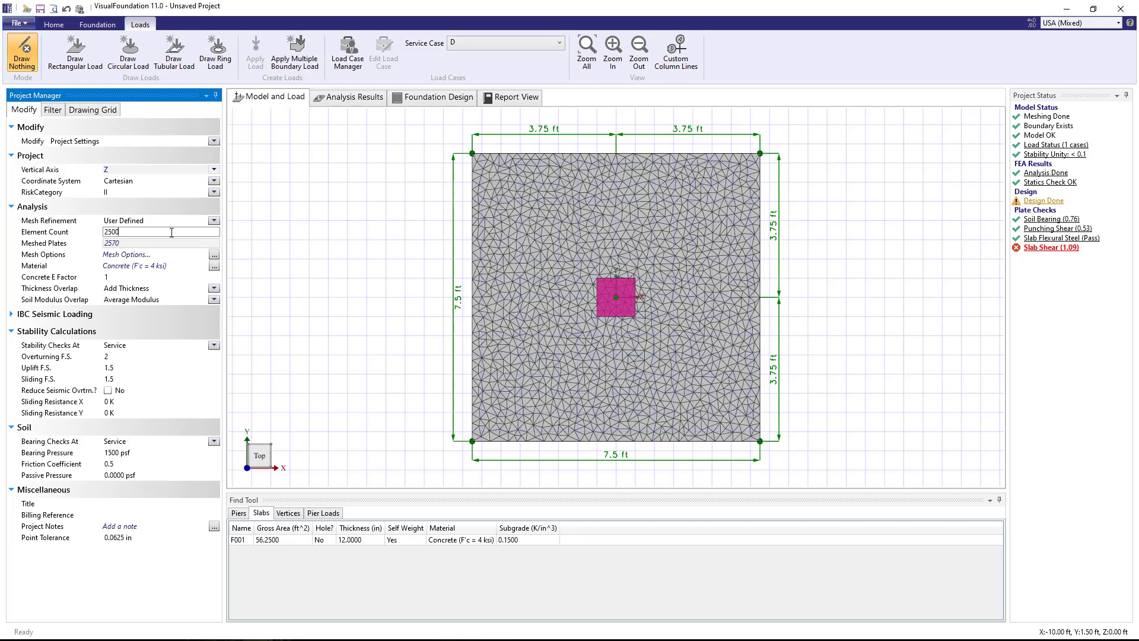
{"action": "double_click", "coordinate": [133, 231]}
{"action": "type", "text": "5000"}
{"action": "key", "text": "Return"}
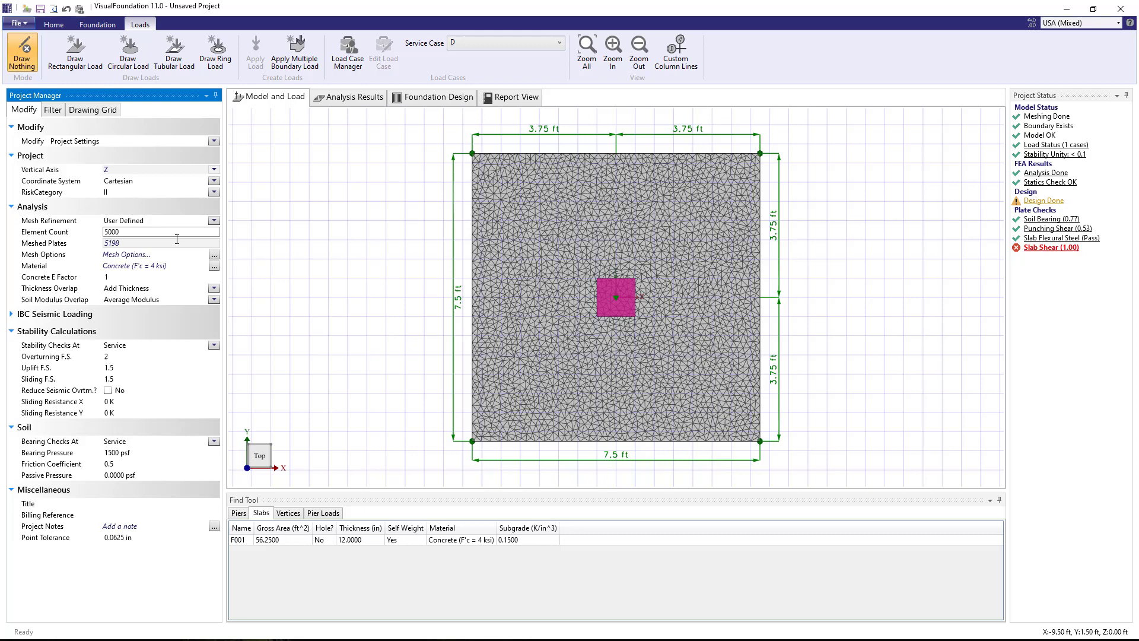
{"action": "double_click", "coordinate": [133, 231]}
{"action": "type", "text": "7500"}
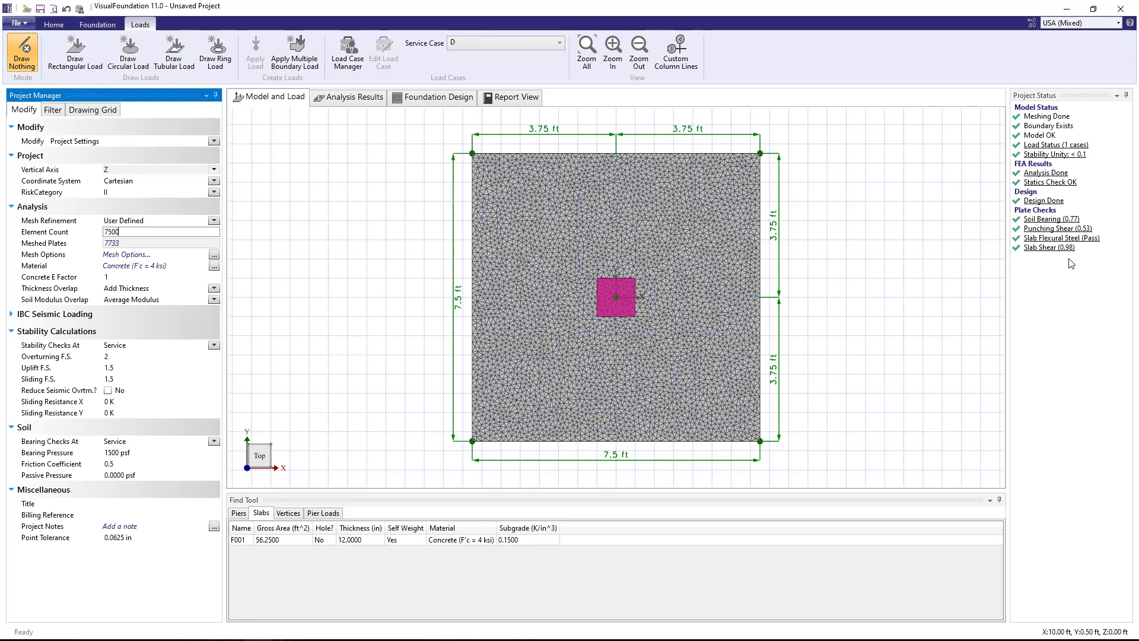
{"action": "double_click", "coordinate": [124, 232]}
{"action": "type", "text": "10000"}
{"action": "key", "text": "Return"}
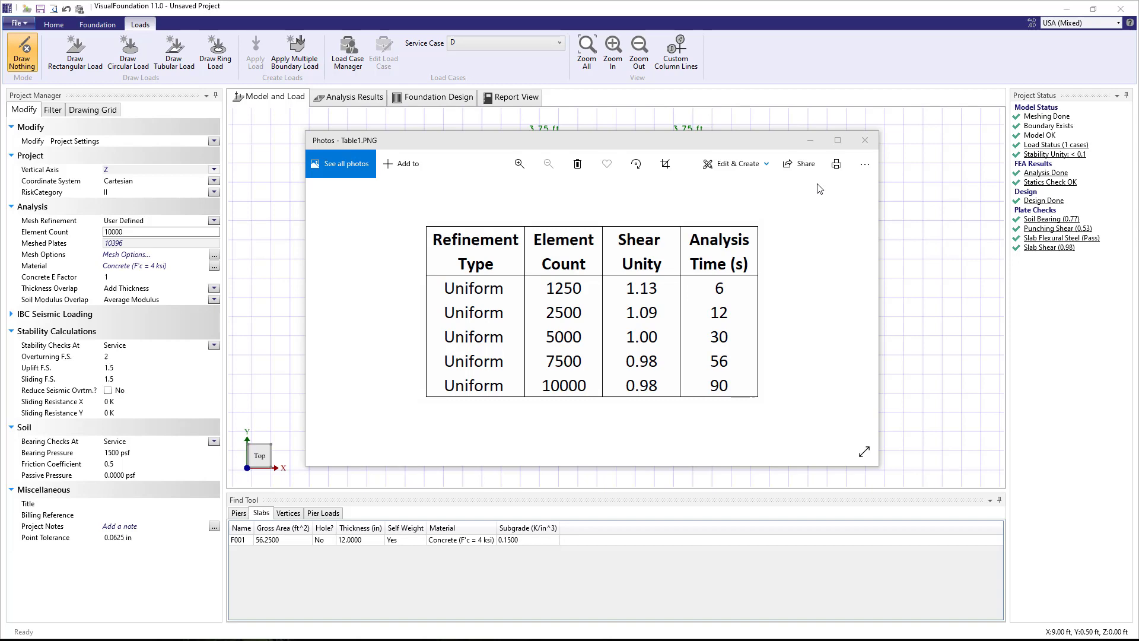
- Minimize the Table1.PNG results table in Photos
{"action": "left_click", "coordinate": [819, 148]}
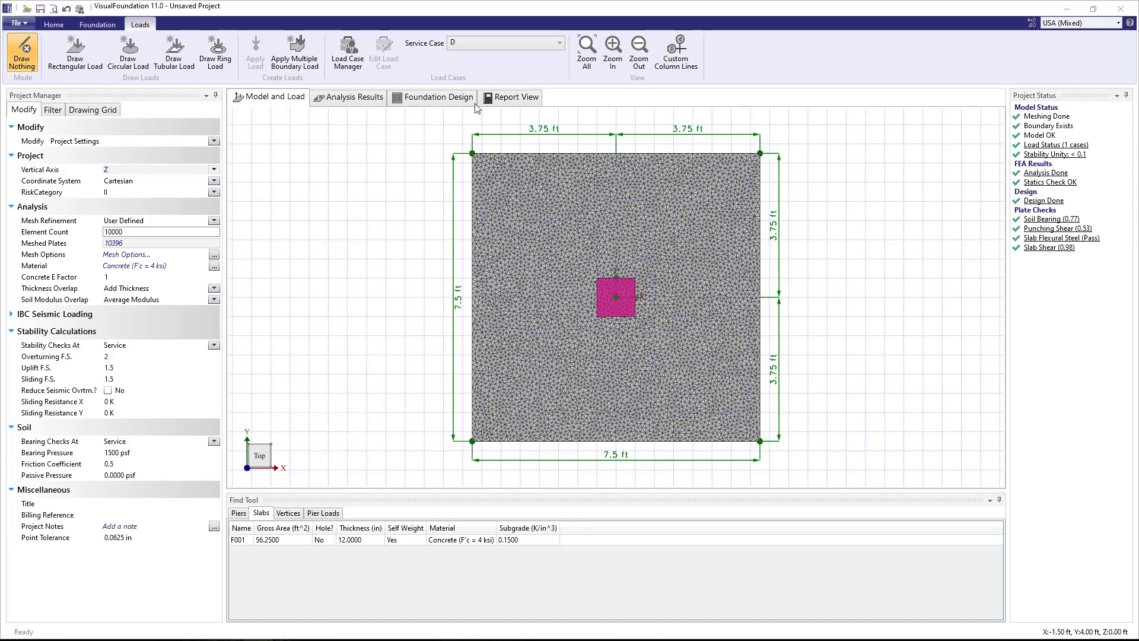
{"action": "left_click", "coordinate": [449, 101]}
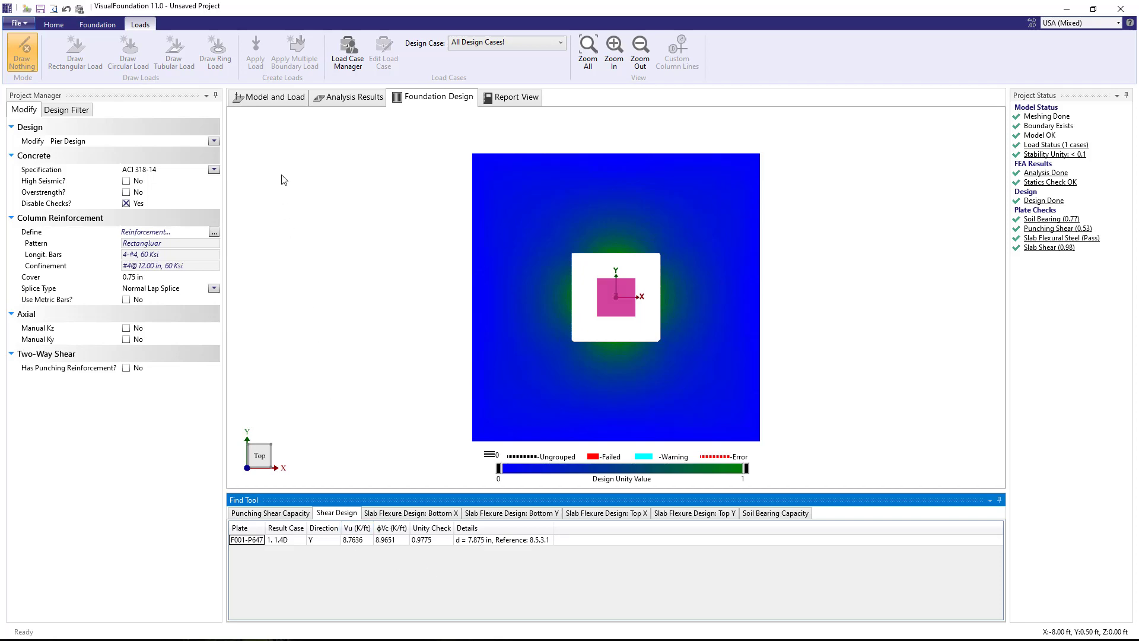
{"action": "left_click", "coordinate": [279, 97]}
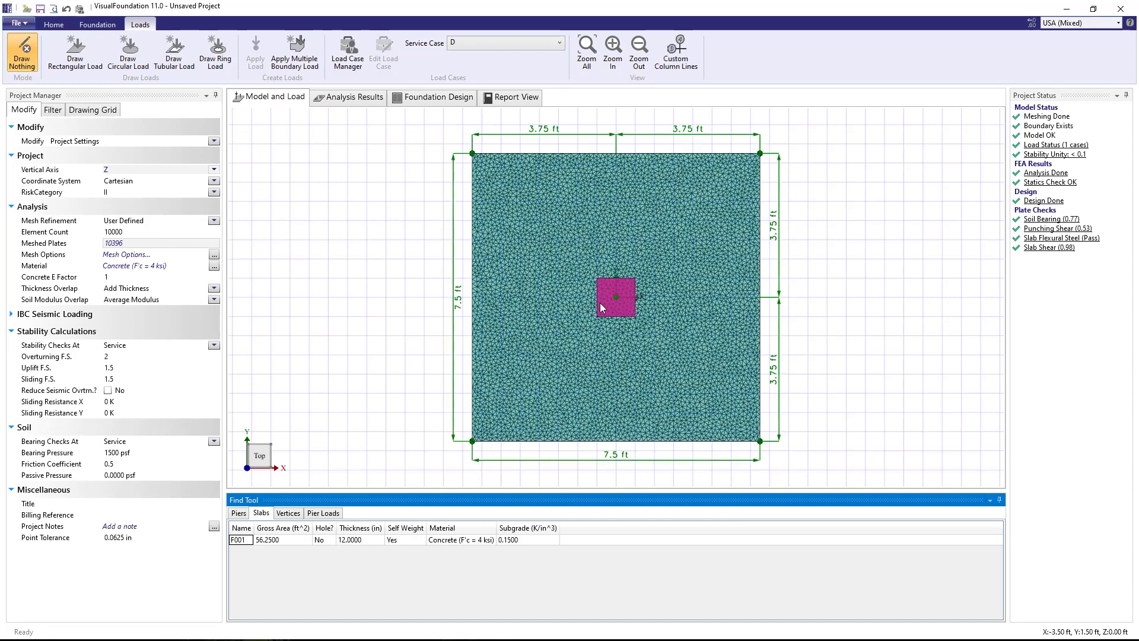
- Reset the element count in Project Settings to 1250 and remesh
{"action": "left_click", "coordinate": [607, 307]}
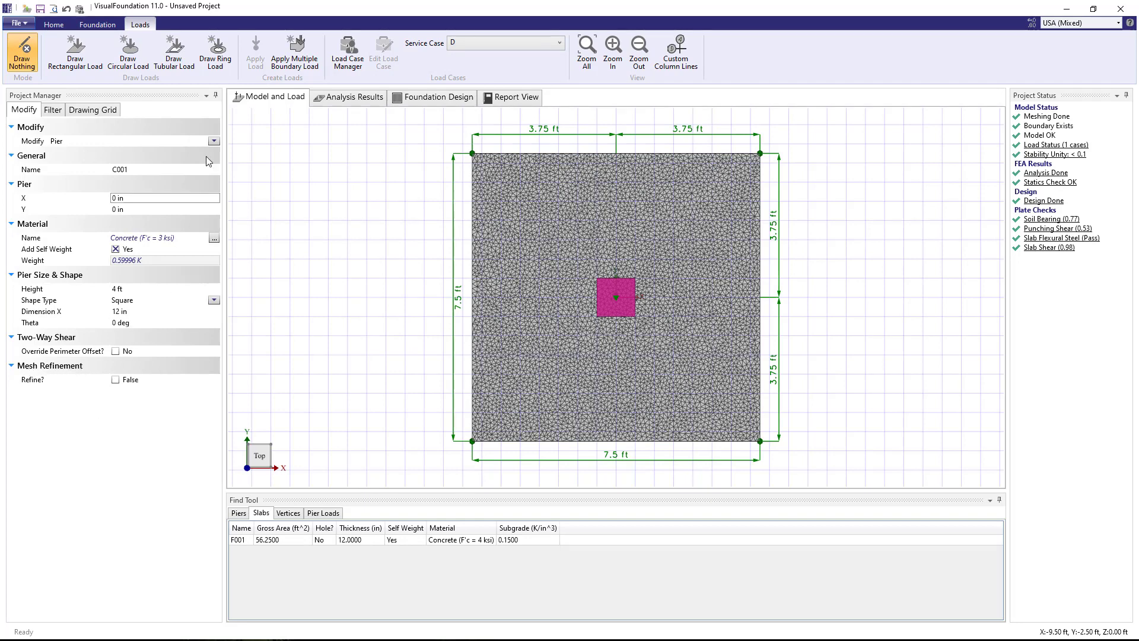
{"action": "left_click", "coordinate": [213, 141]}
{"action": "left_click", "coordinate": [194, 168]}
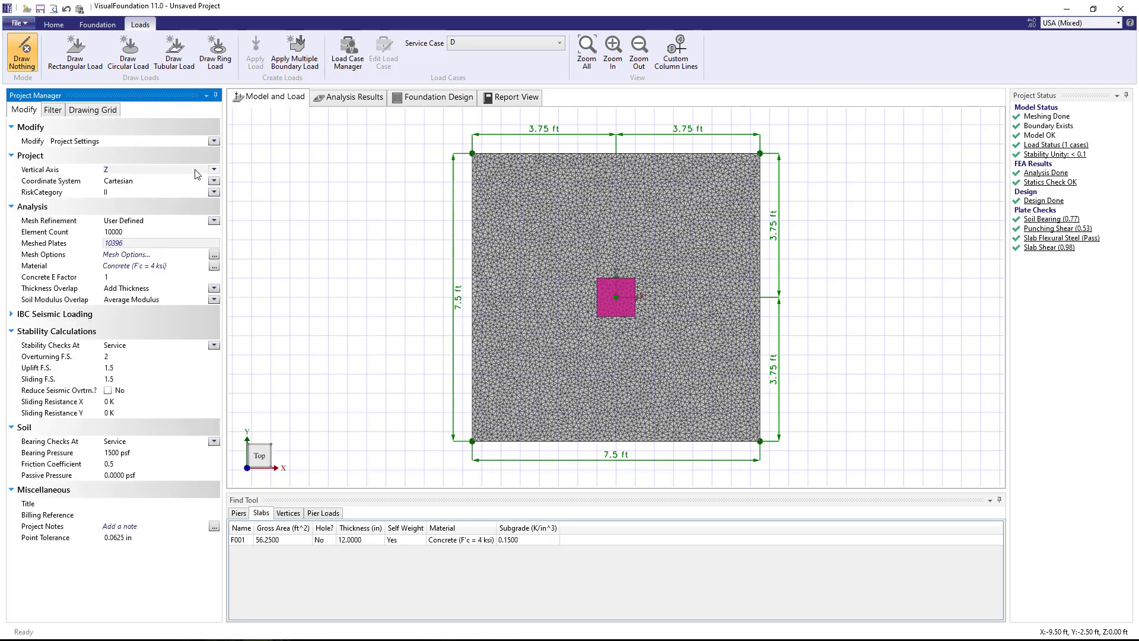
{"action": "left_click", "coordinate": [152, 233]}
{"action": "double_click", "coordinate": [150, 232]}
{"action": "type", "text": "1250"}
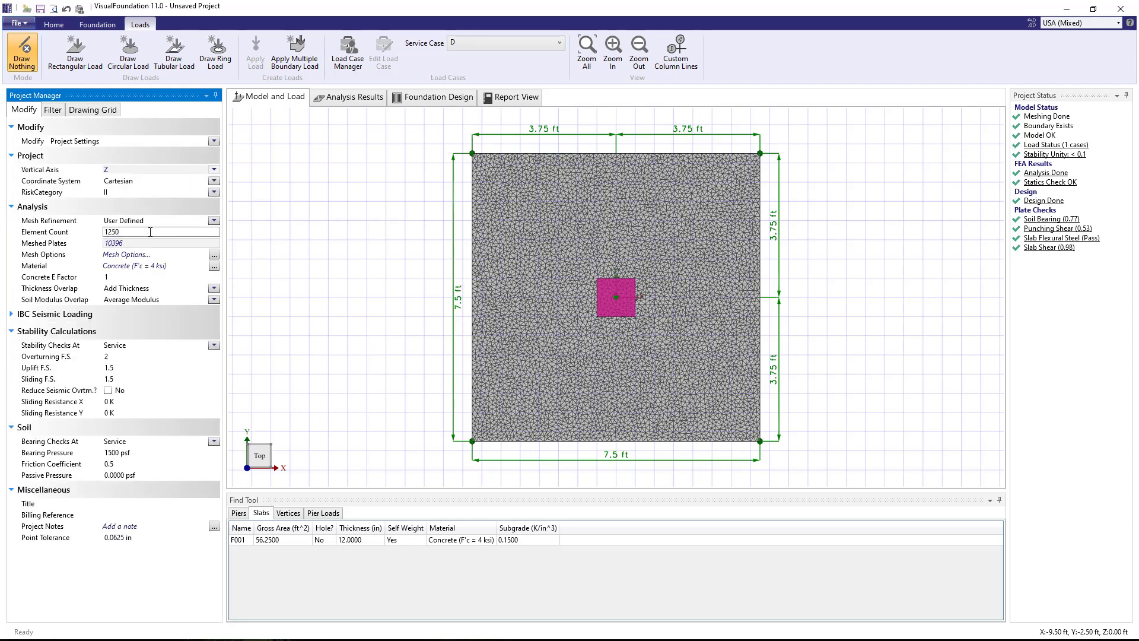
{"action": "key", "text": "Return"}
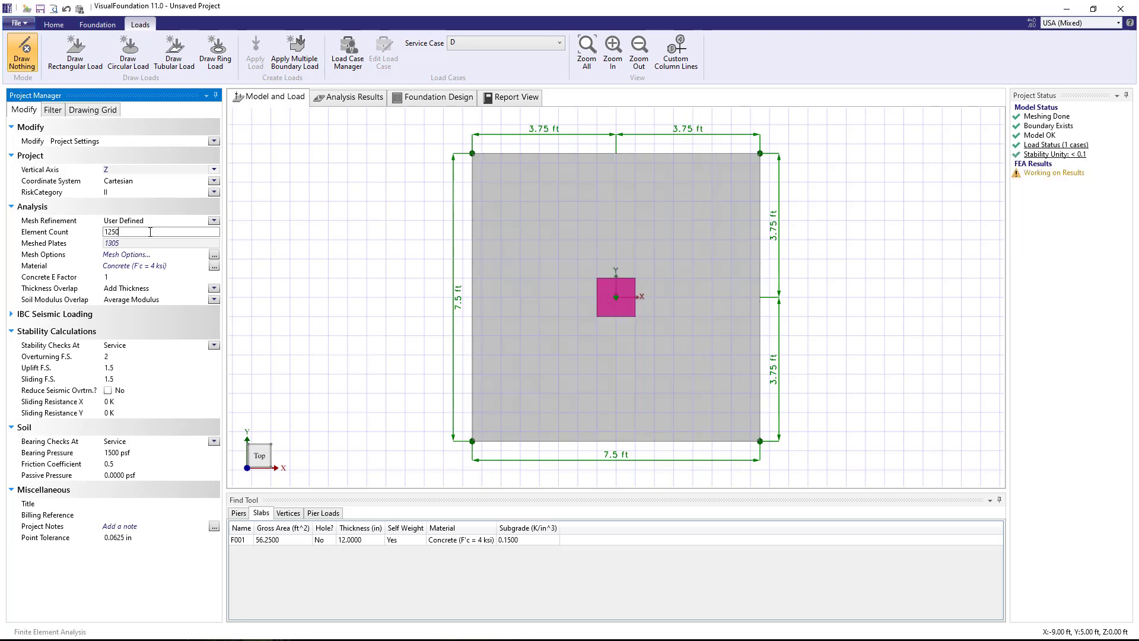
- Enable pier C001 mesh refinement with 24 in offset, 1 in start and 4 in end lengths
{"action": "left_click", "coordinate": [600, 309]}
{"action": "left_click", "coordinate": [116, 381]}
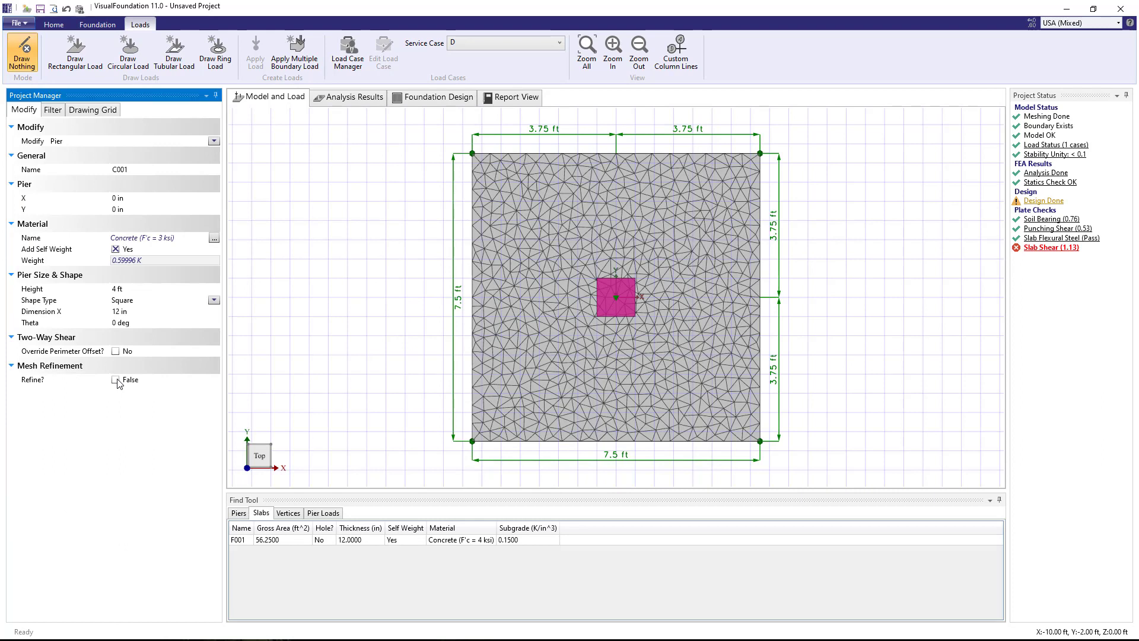
{"action": "left_click", "coordinate": [128, 391]}
{"action": "type", "text": "24"}
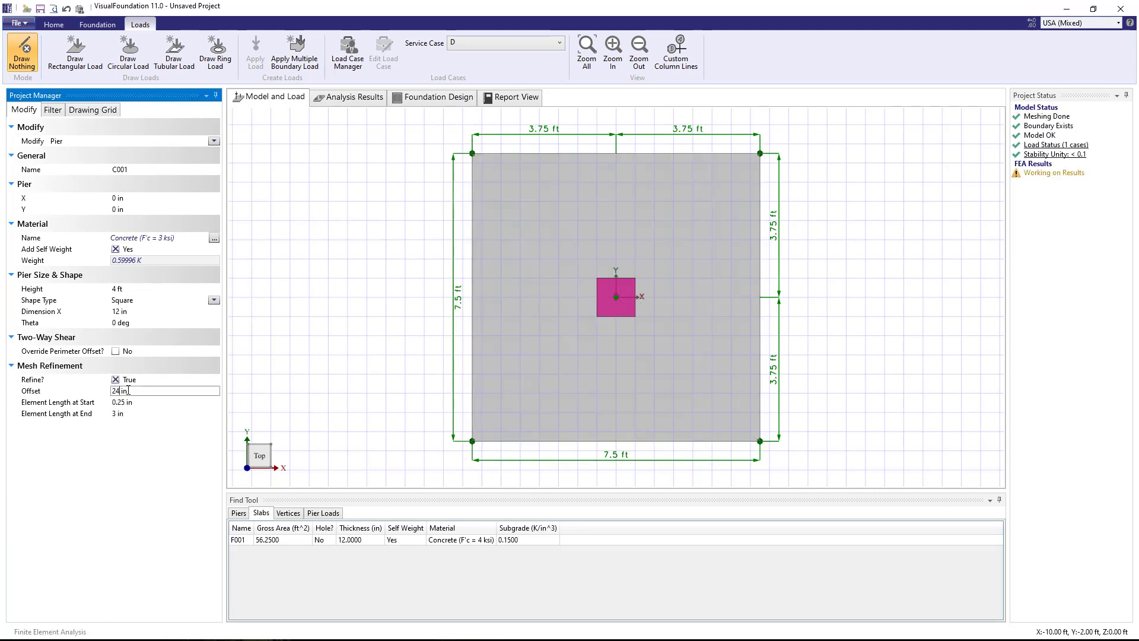
{"action": "key", "text": "Tab"}
{"action": "type", "text": "1"}
{"action": "key", "text": "Tab"}
{"action": "type", "text": "4"}
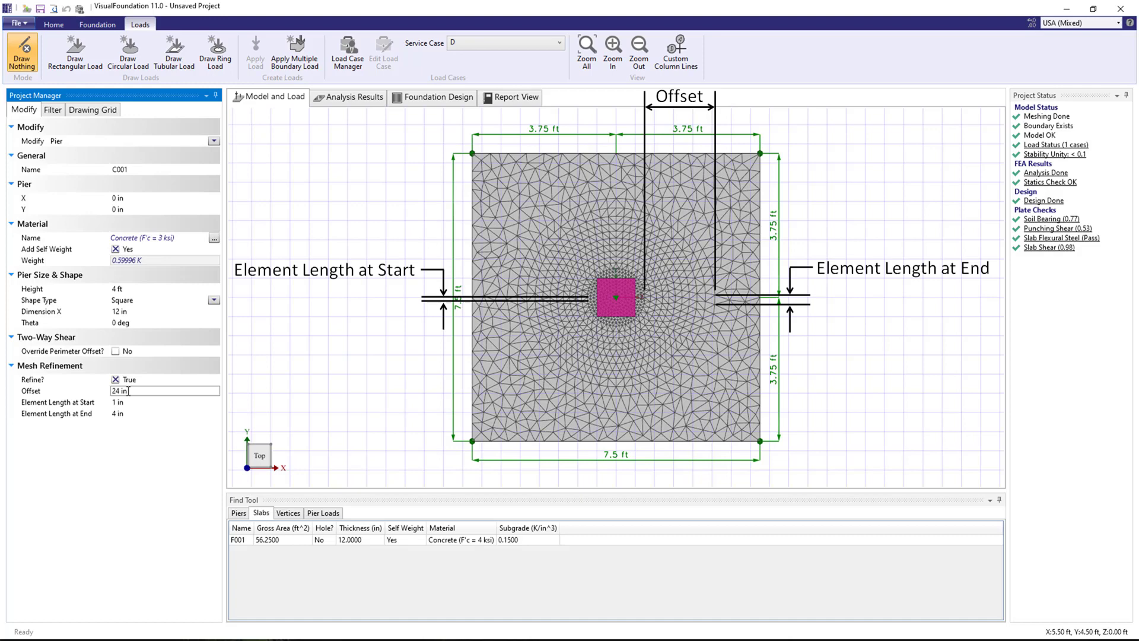
- Apply the pier refinement and check the 2432 meshed plates in Project Settings
{"action": "left_click", "coordinate": [336, 365]}
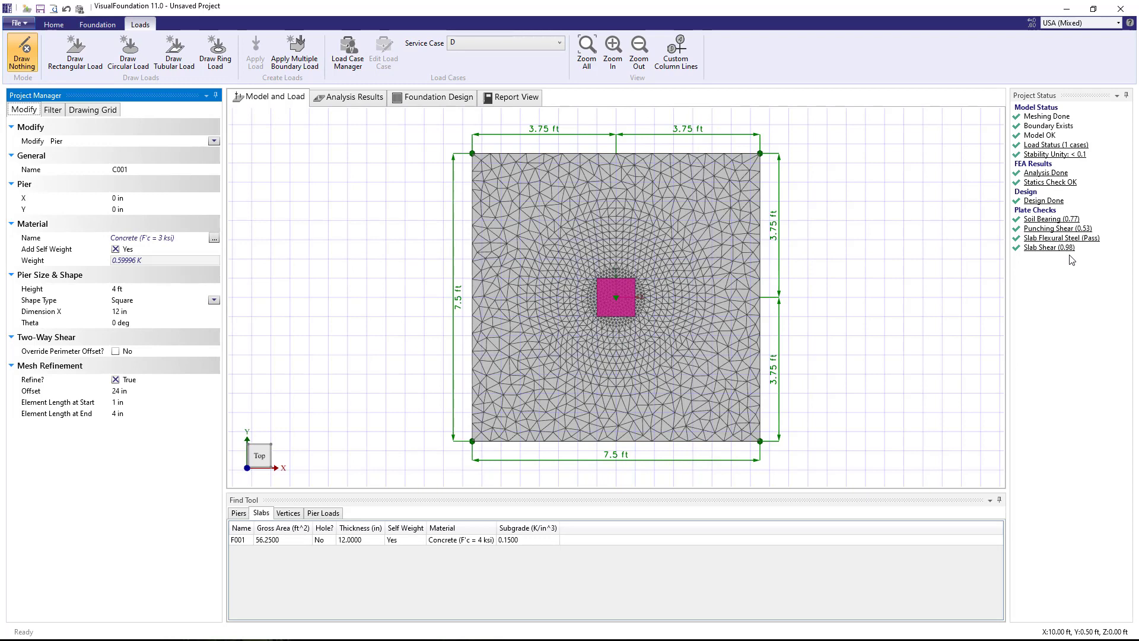
{"action": "left_click", "coordinate": [213, 141]}
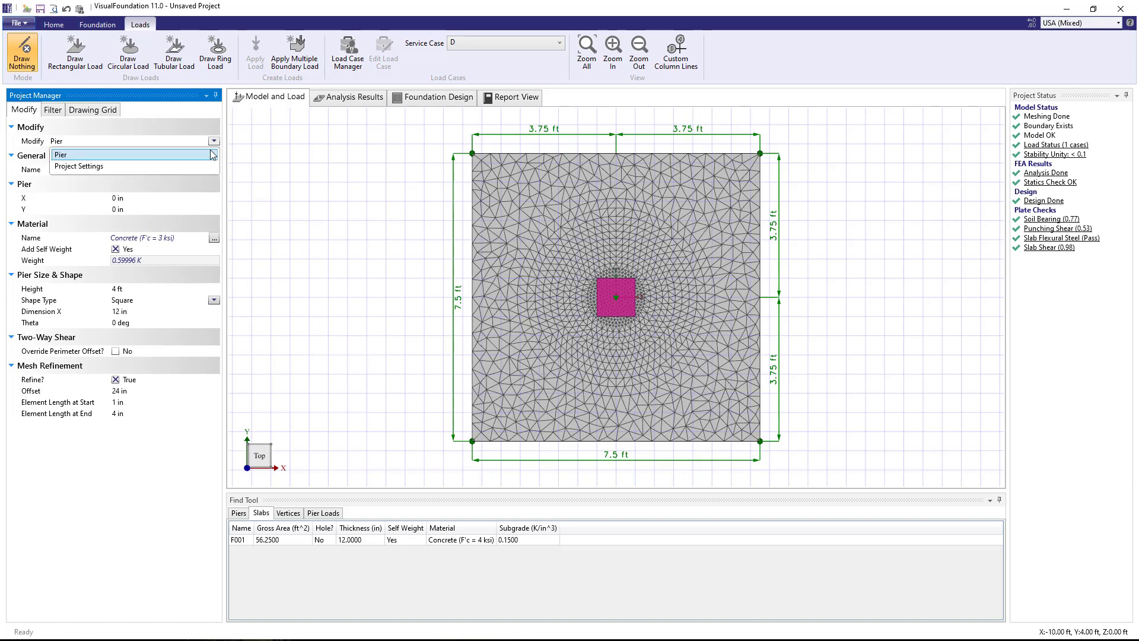
{"action": "left_click", "coordinate": [212, 166]}
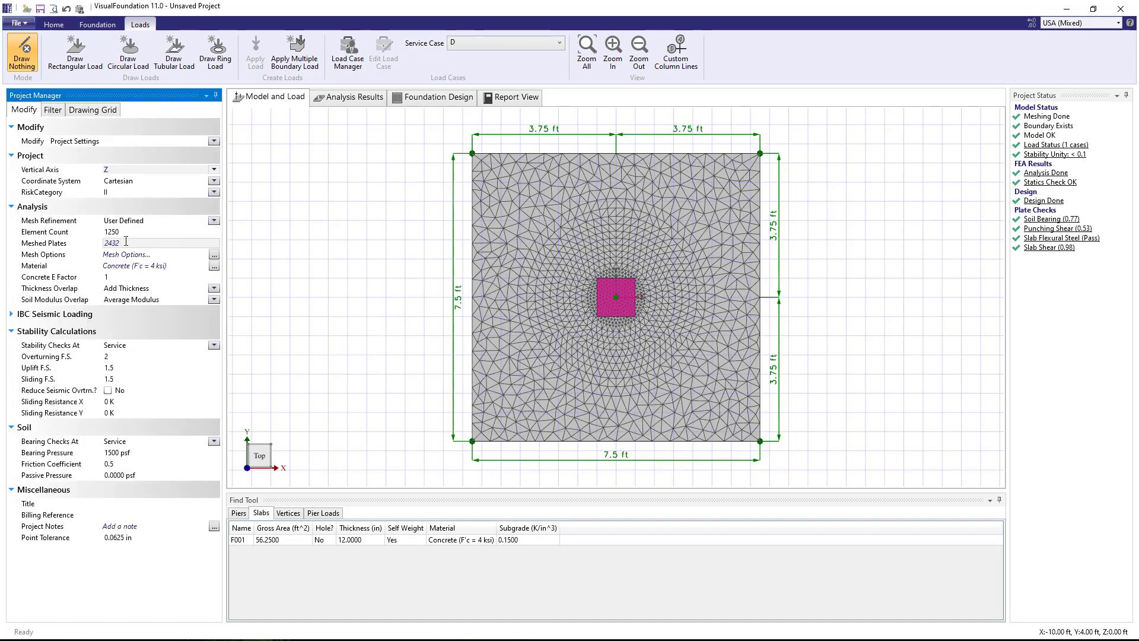
{"action": "mouse_move", "coordinate": [123, 240]}
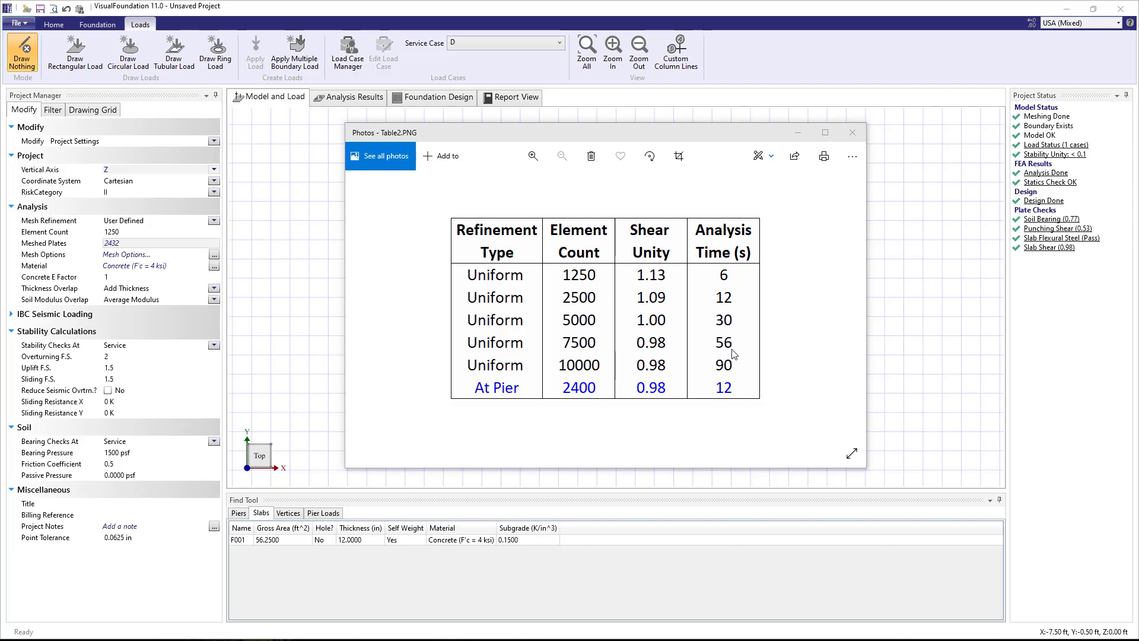
- Close the table image and change pier C001's shape from Rectangle to Circle to Octagon
{"action": "left_click", "coordinate": [852, 133]}
{"action": "left_click", "coordinate": [617, 295]}
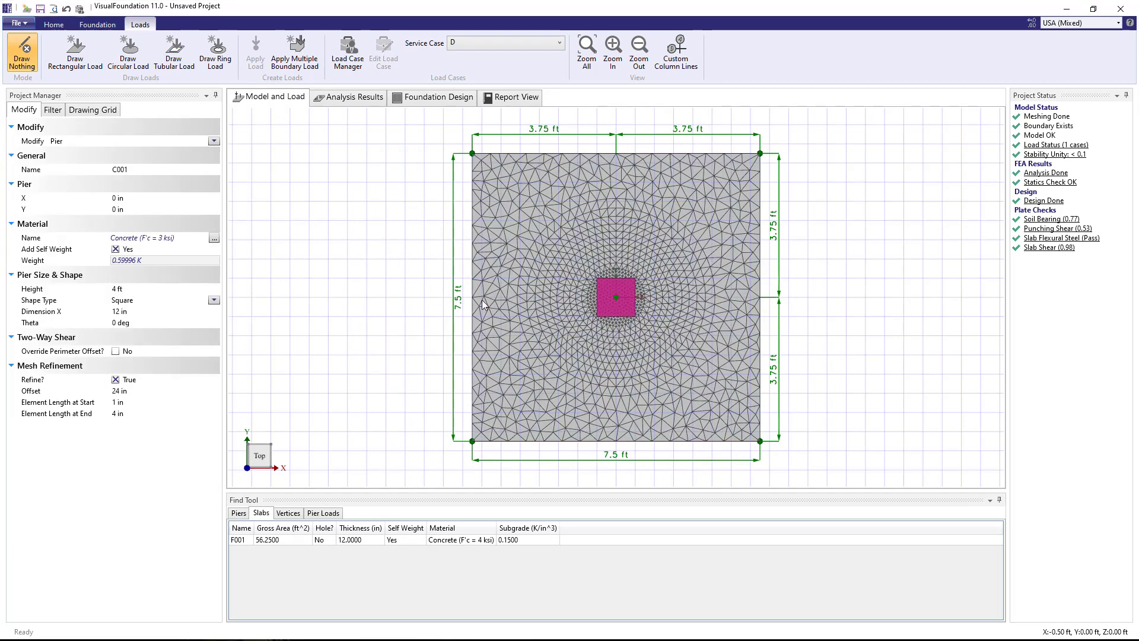
{"action": "left_click", "coordinate": [213, 301]}
{"action": "left_click", "coordinate": [214, 301]}
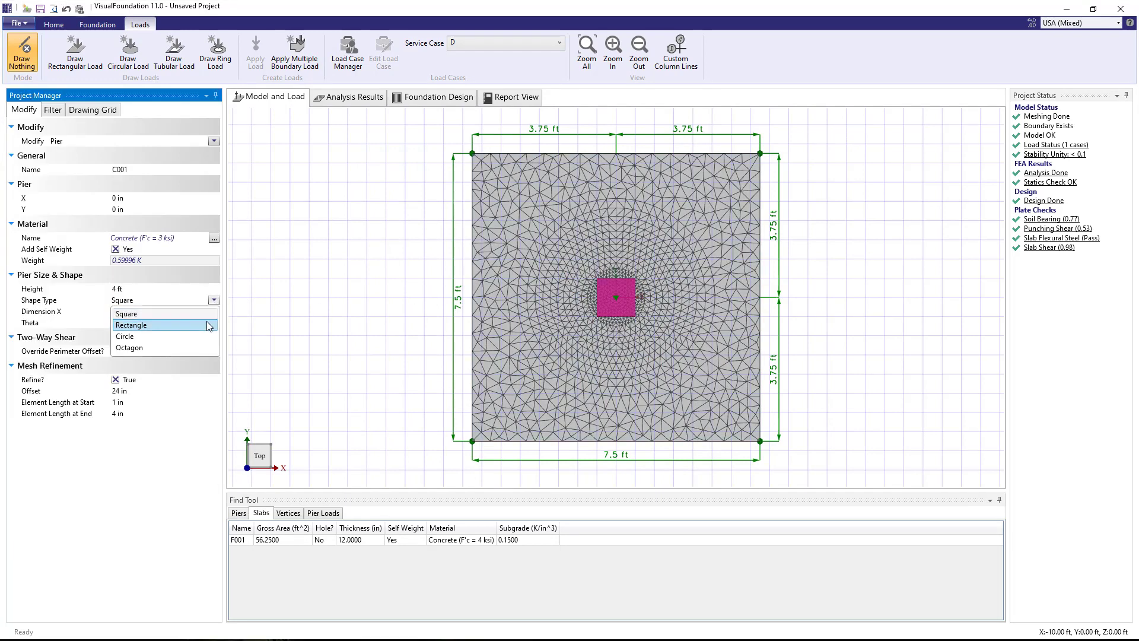
{"action": "left_click", "coordinate": [209, 325]}
{"action": "left_click", "coordinate": [214, 300]}
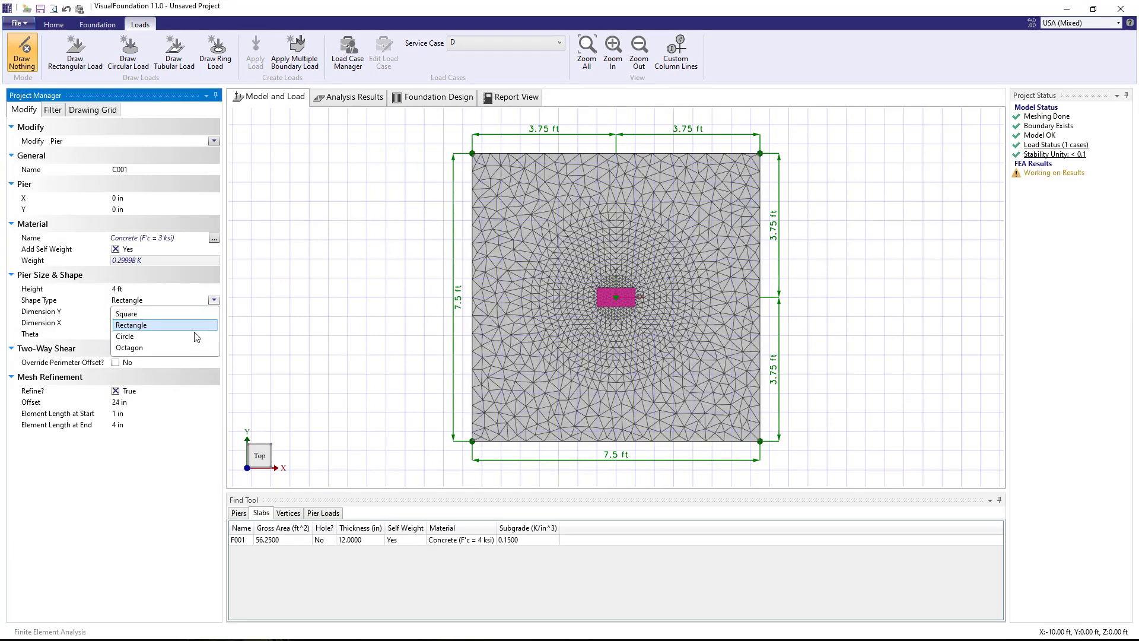
{"action": "left_click", "coordinate": [198, 338]}
{"action": "left_click", "coordinate": [214, 299]}
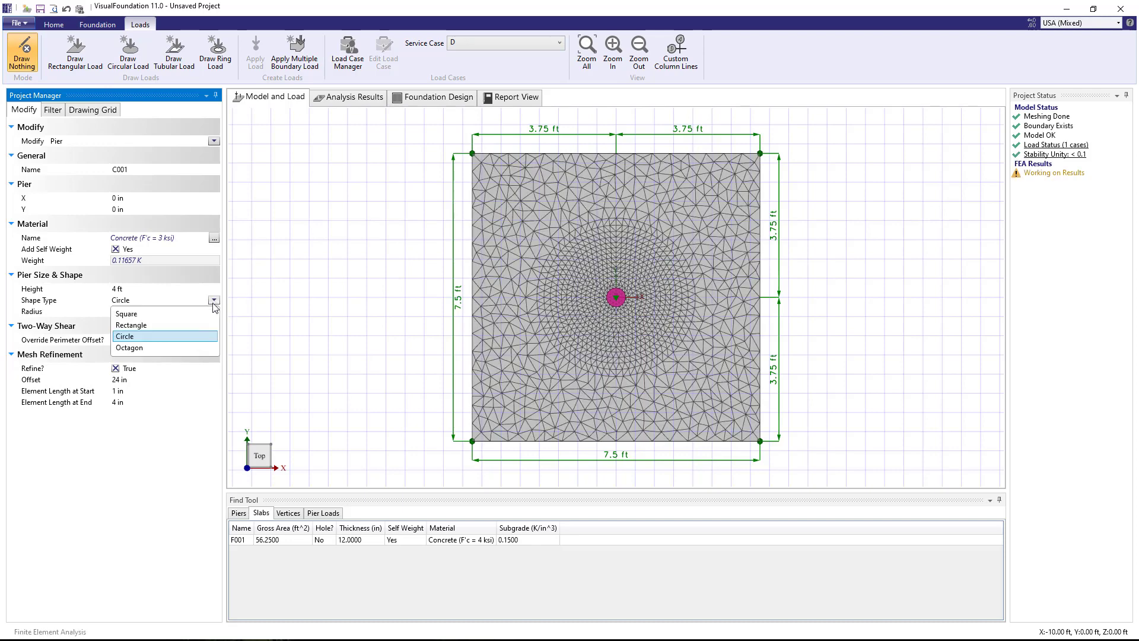
{"action": "left_click", "coordinate": [181, 346]}
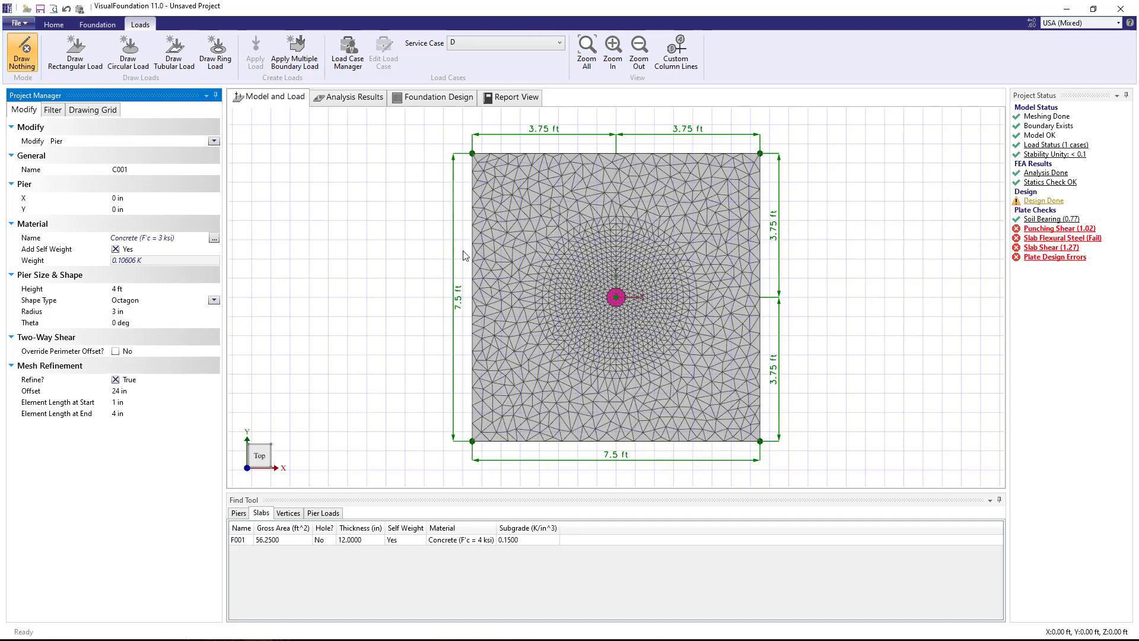
- Swap the central pier for an HP10X42 pile at (0,0) with refined mesh and Database Shape source
{"action": "left_click", "coordinate": [52, 26]}
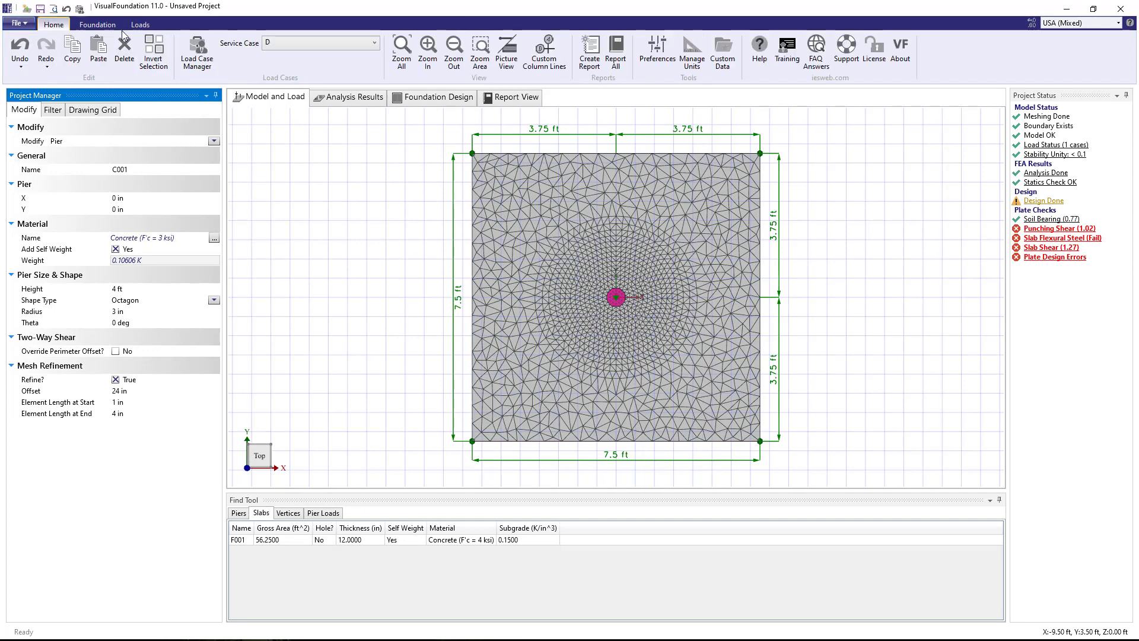
{"action": "left_click", "coordinate": [124, 48]}
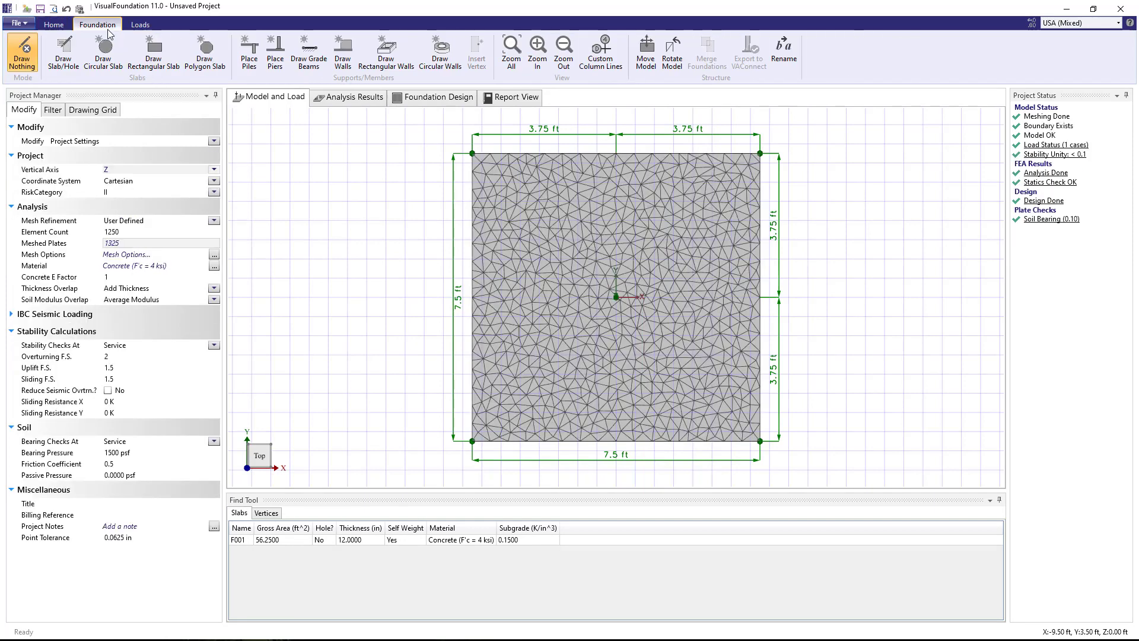
{"action": "left_click", "coordinate": [251, 64]}
{"action": "left_click", "coordinate": [617, 297]}
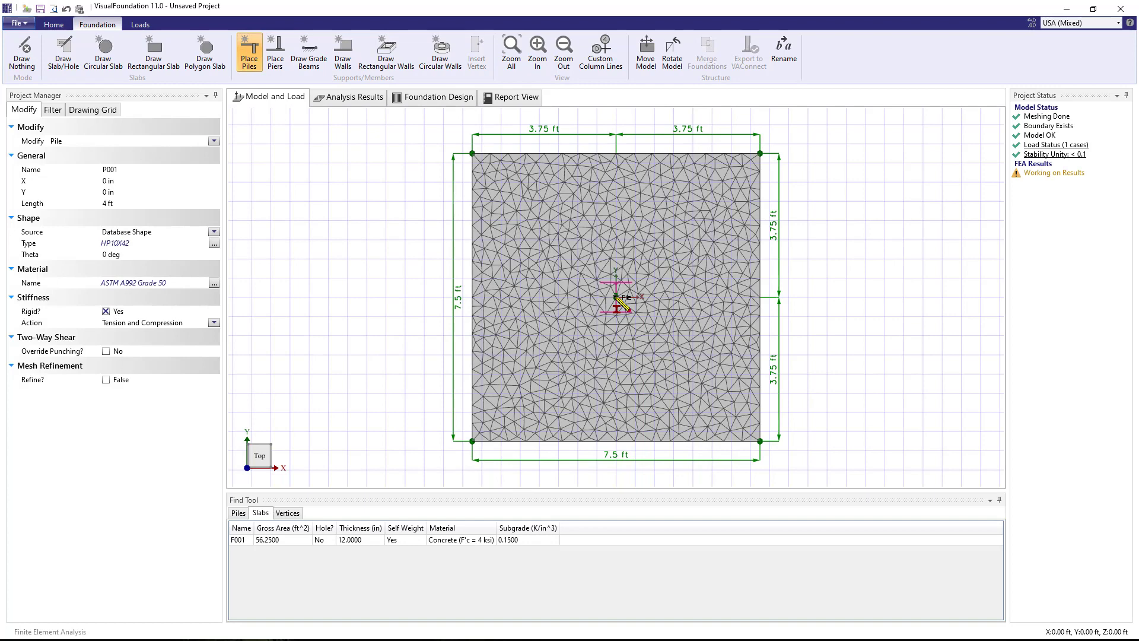
{"action": "left_click", "coordinate": [105, 379]}
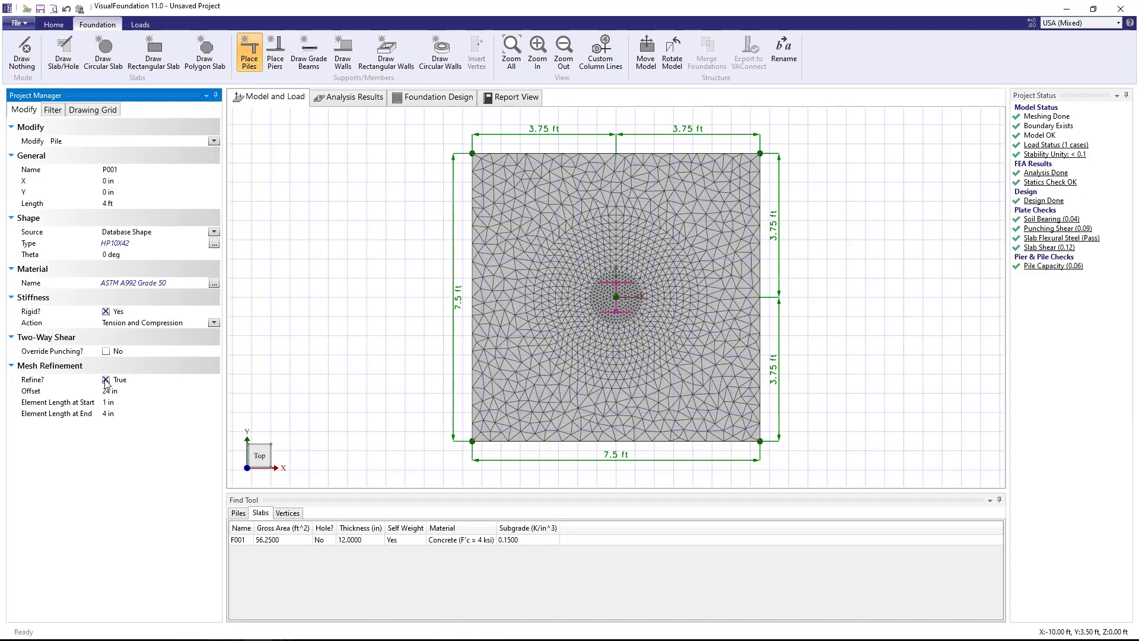
{"action": "left_click", "coordinate": [213, 232]}
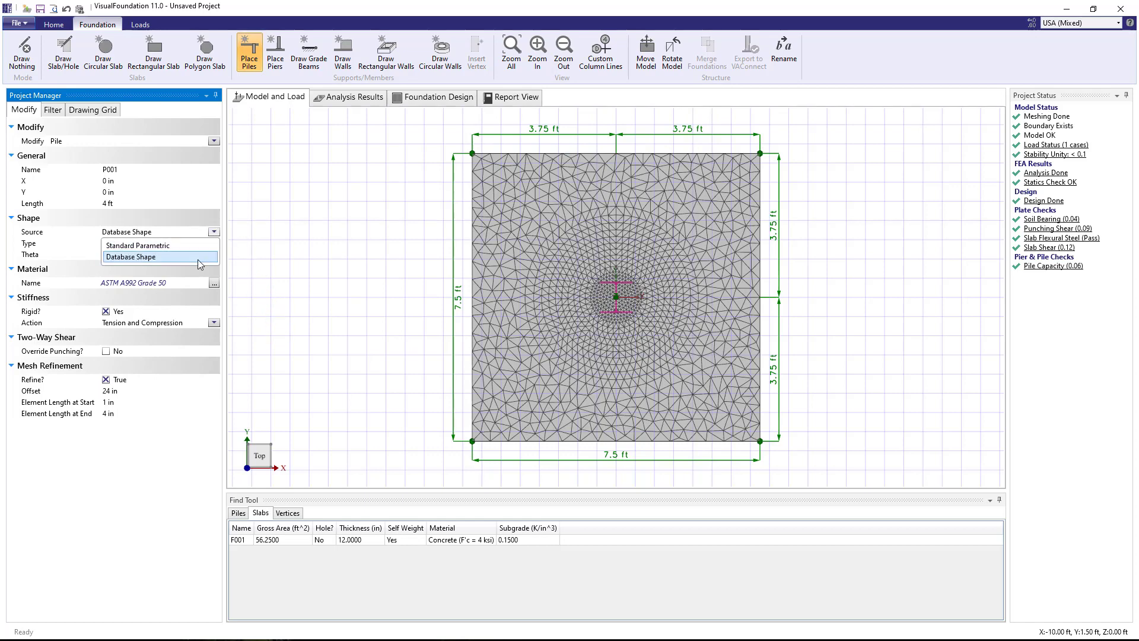
{"action": "left_click", "coordinate": [290, 290]}
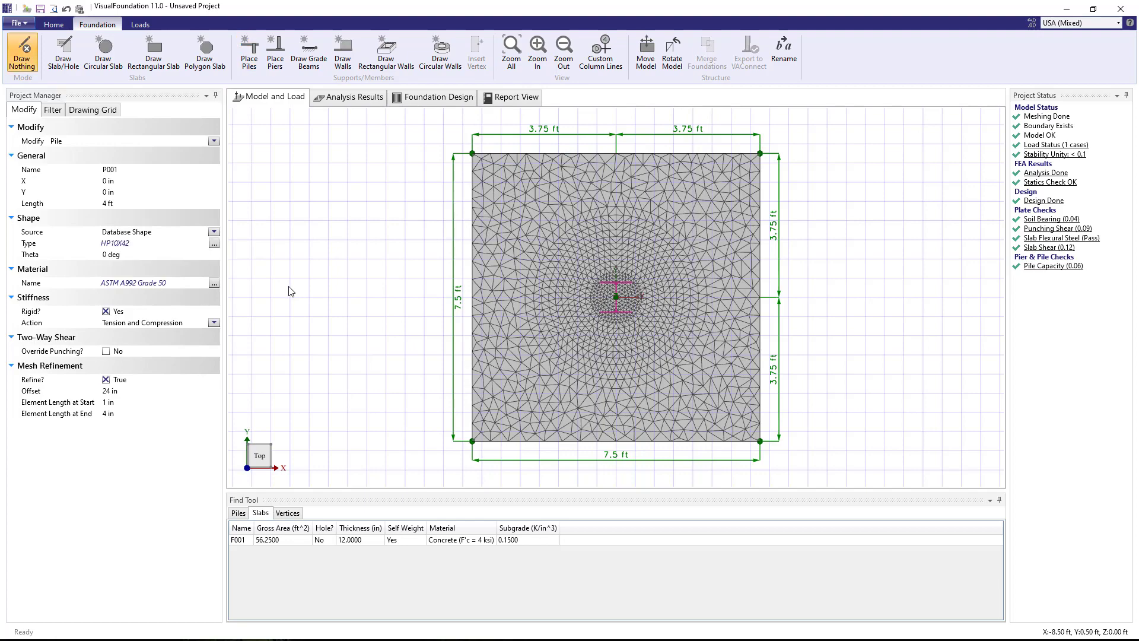